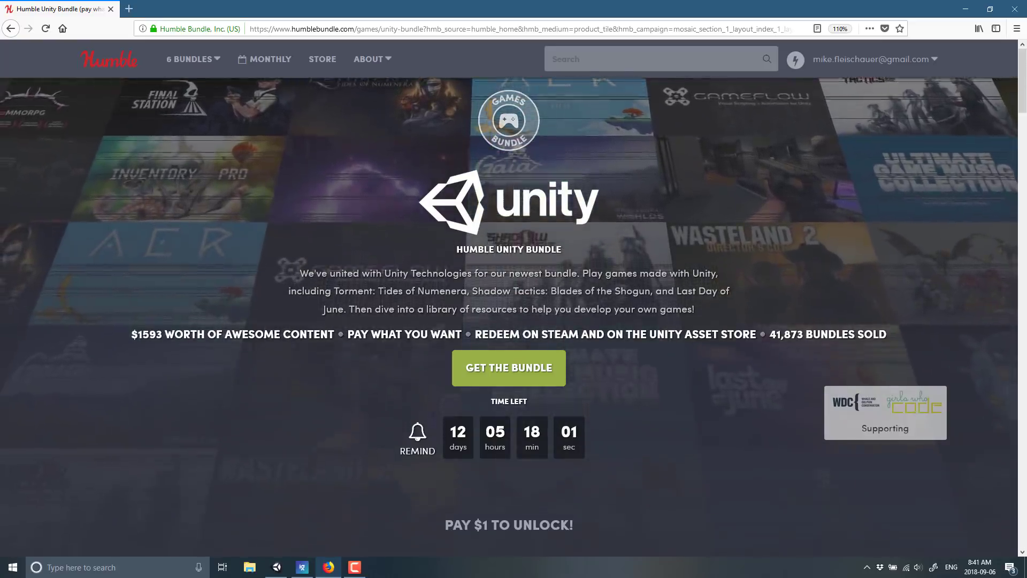
Review the Humble Unity Bundle's pay tiers and open the details of Gaia in the $15 tier.
{"action": "scroll", "coordinate": [481, 436], "scroll_direction": "down", "scroll_amount": 10}
{"action": "scroll", "coordinate": [481, 436], "scroll_direction": "down", "scroll_amount": 10}
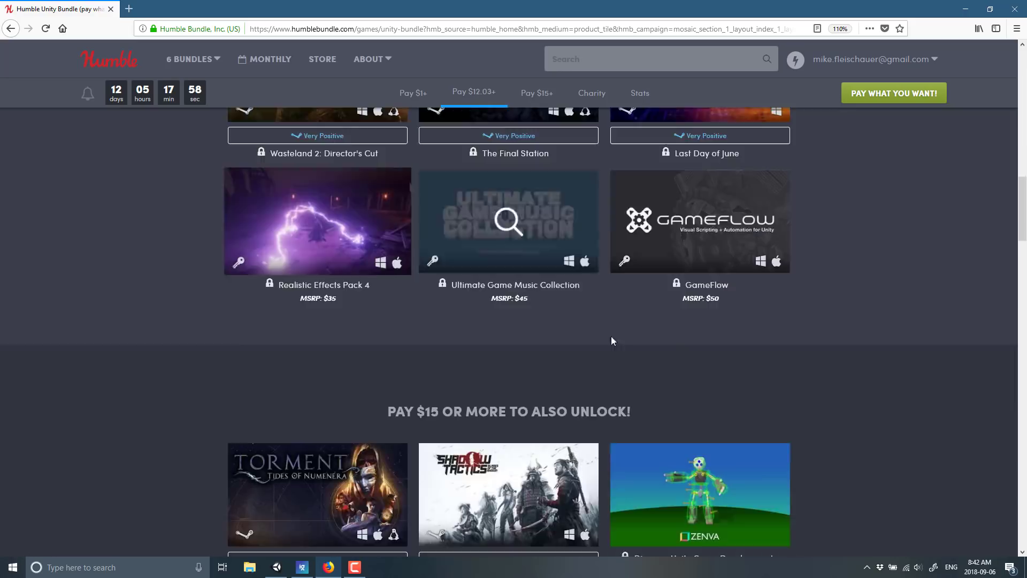
{"action": "left_click", "coordinate": [377, 387]}
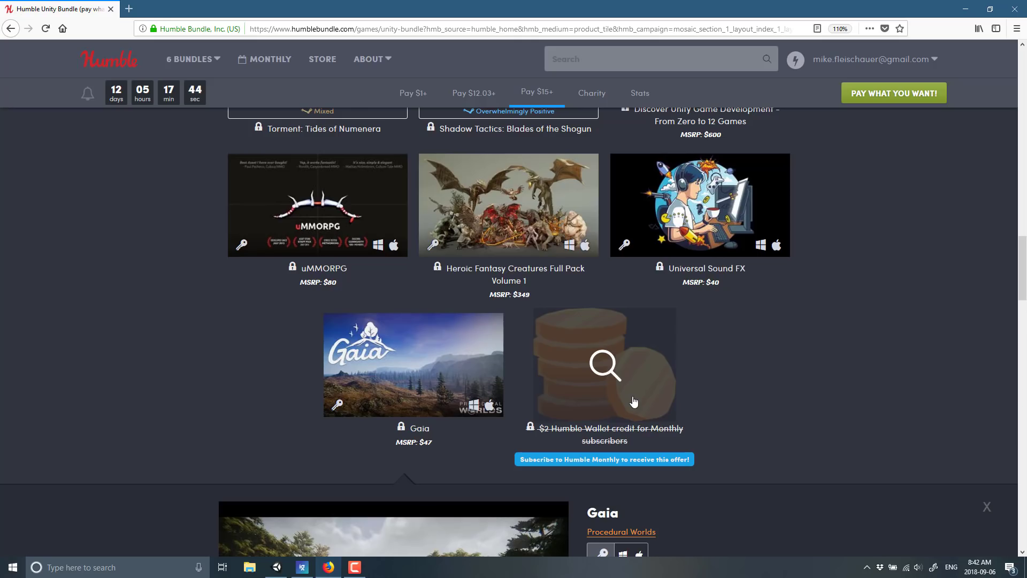
{"action": "scroll", "coordinate": [407, 214], "scroll_direction": "up", "scroll_amount": 2}
{"action": "scroll", "coordinate": [550, 323], "scroll_direction": "down", "scroll_amount": 2}
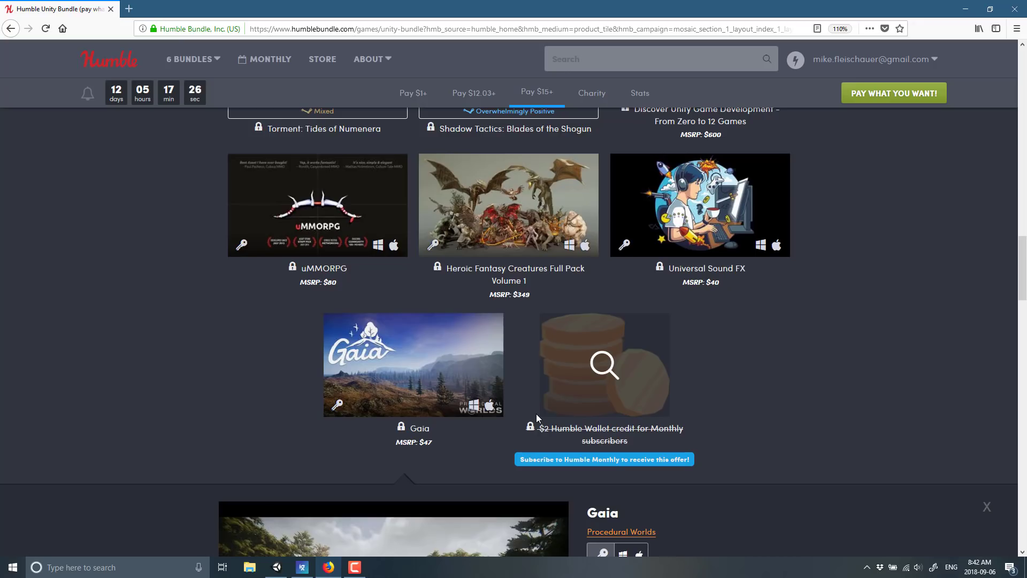
Switch to the Unity editor, open the Gaia Manager and place it over the hierarchy side of the workspace.
{"action": "key", "text": "alt+Tab"}
{"action": "key", "text": "alt+Tab"}
{"action": "key", "text": "alt+Tab"}
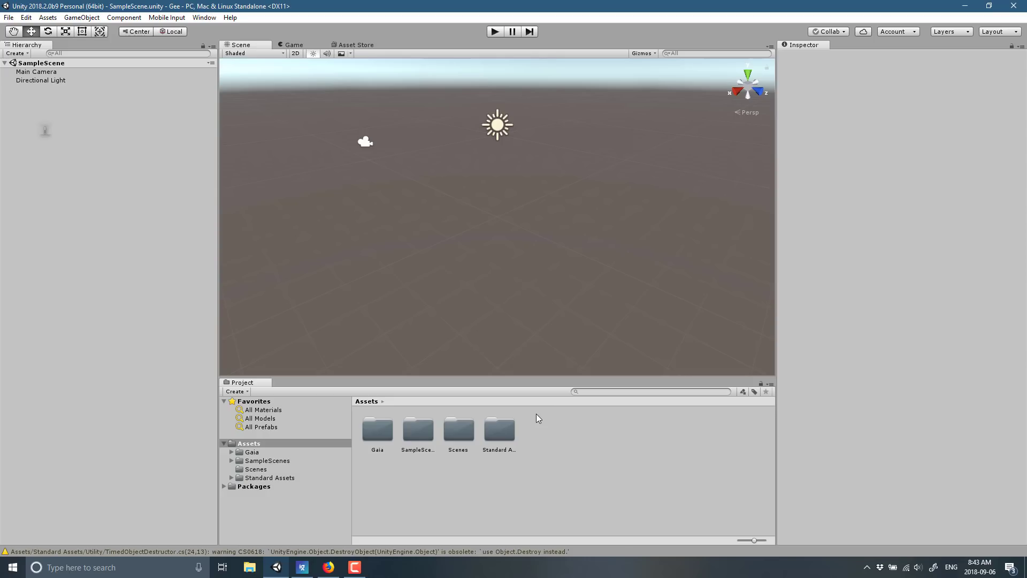
{"action": "left_click", "coordinate": [199, 18]}
{"action": "mouse_move", "coordinate": [239, 60]}
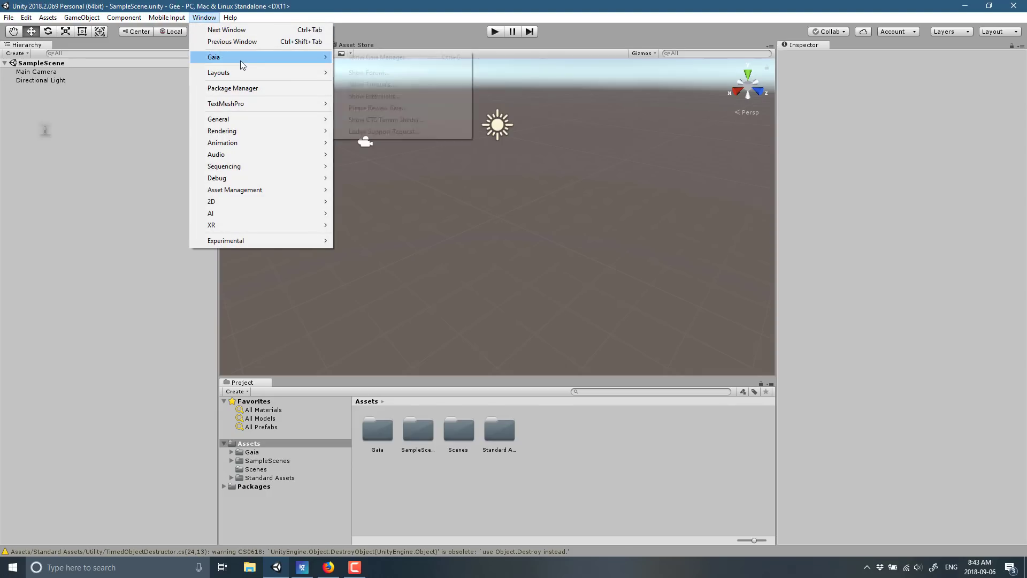
{"action": "left_click", "coordinate": [417, 57]}
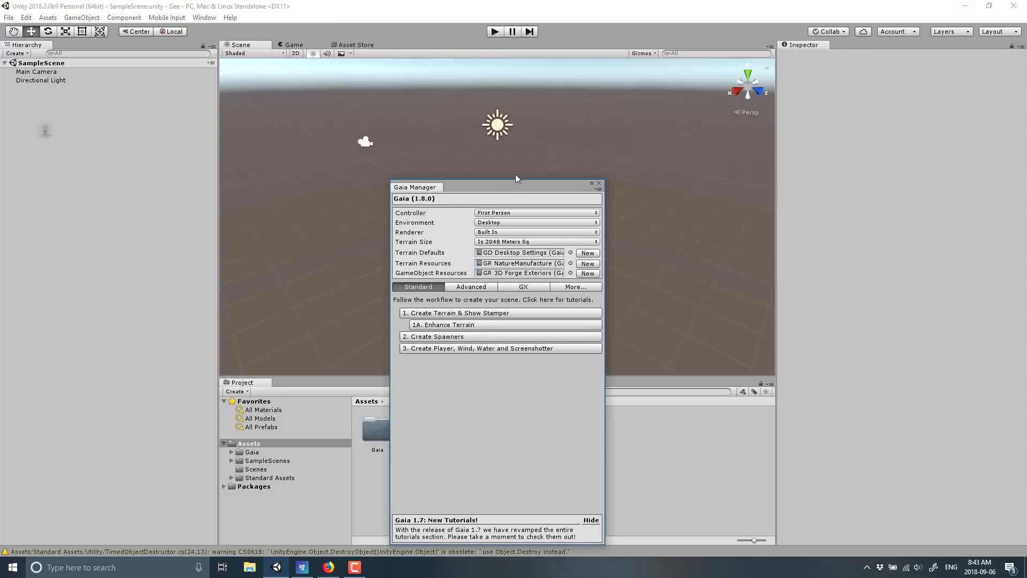
{"action": "left_click_drag", "start_coordinate": [518, 185], "coordinate": [174, 123]}
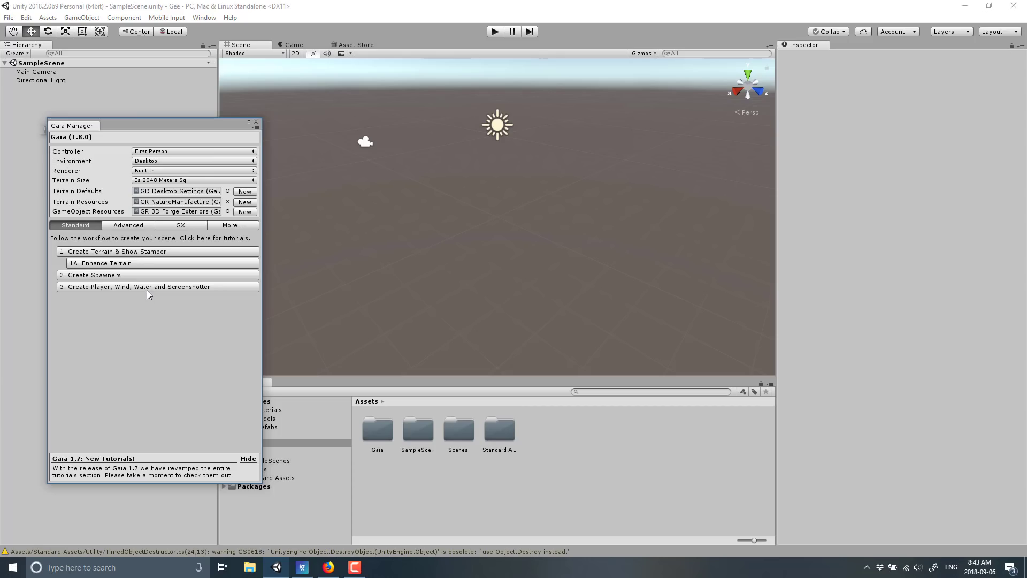
Create the Gaia terrain and its stamper with the Built In renderer, and uncover the hierarchy.
{"action": "left_click", "coordinate": [169, 172]}
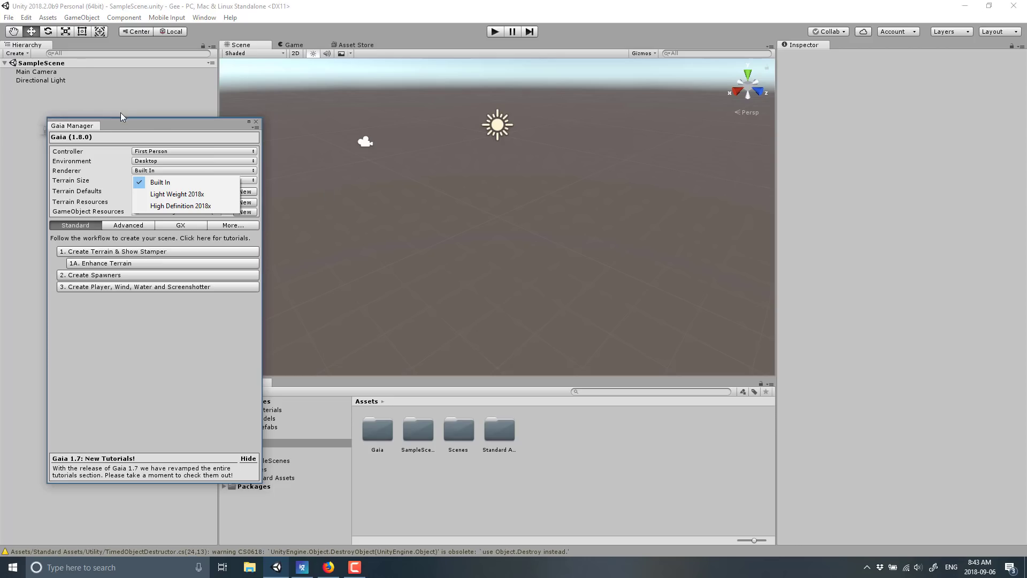
{"action": "left_click", "coordinate": [144, 122]}
{"action": "left_click_drag", "start_coordinate": [152, 125], "coordinate": [186, 96]}
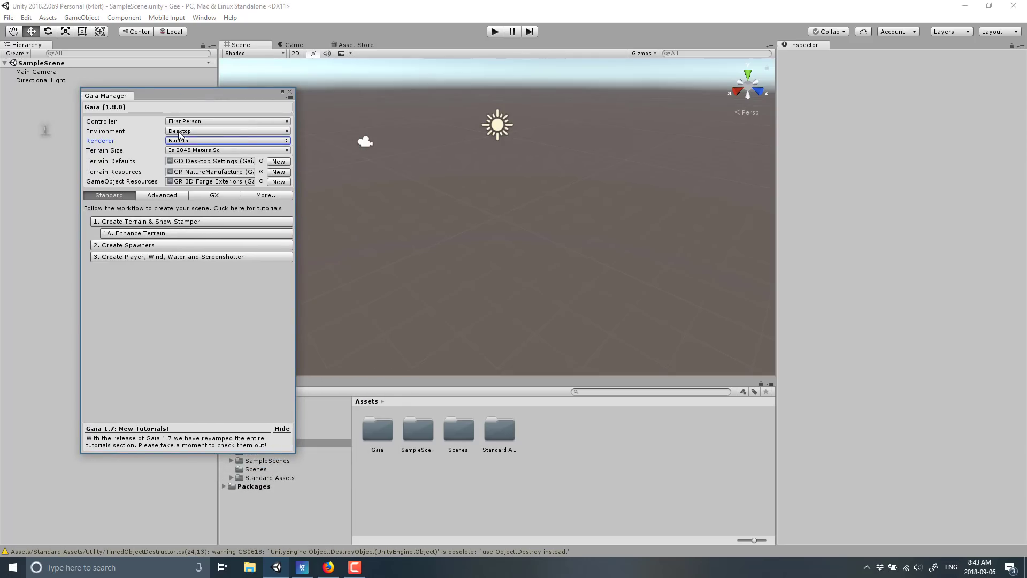
{"action": "left_click", "coordinate": [139, 220]}
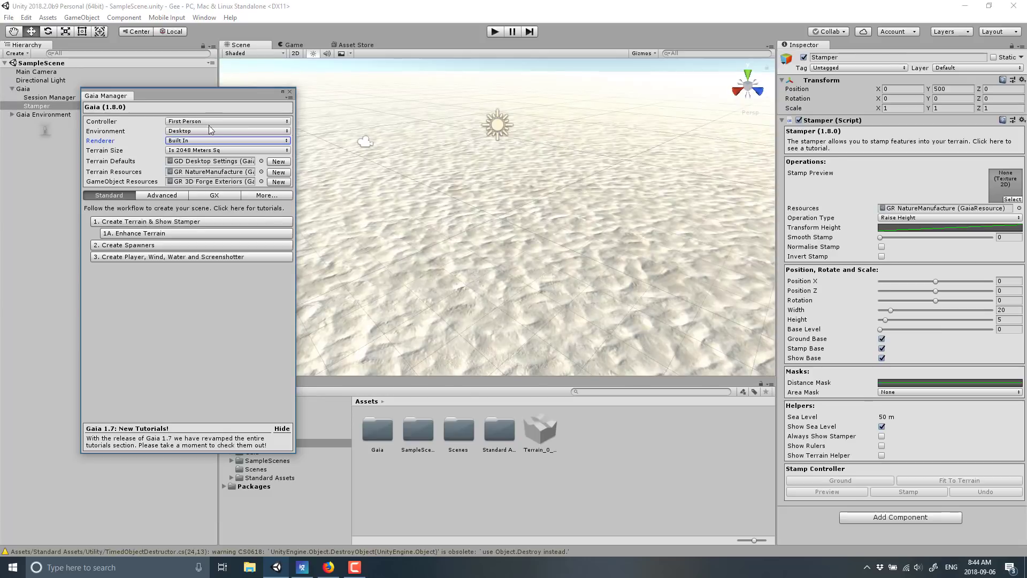
{"action": "left_click_drag", "start_coordinate": [191, 92], "coordinate": [395, 143]}
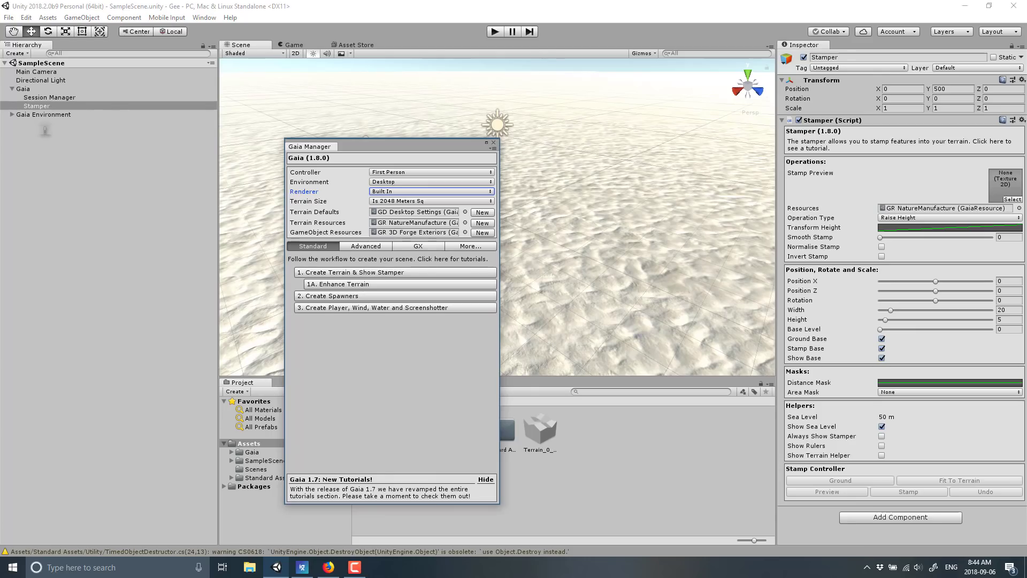
Expand Gaia Environment and inspect the Gaia, Gaia Environment and terrain objects.
{"action": "left_click", "coordinate": [11, 114]}
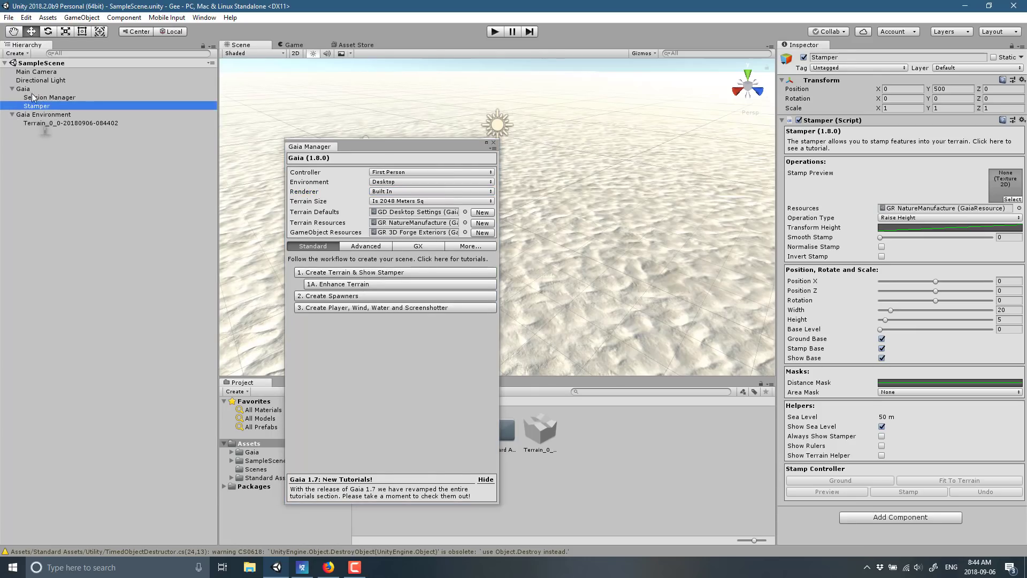
{"action": "left_click", "coordinate": [24, 89]}
{"action": "left_click", "coordinate": [39, 113]}
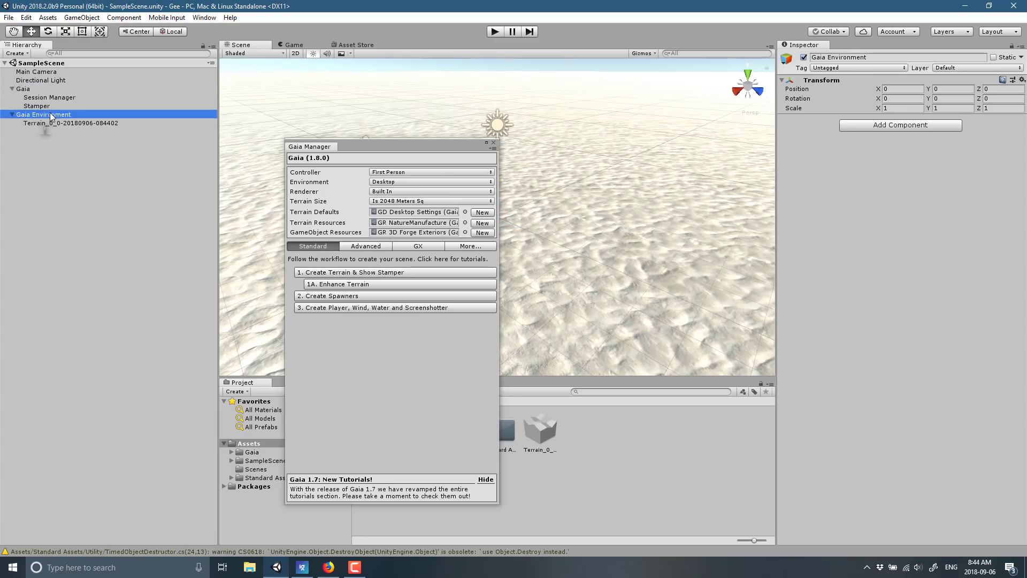
{"action": "left_click", "coordinate": [75, 124]}
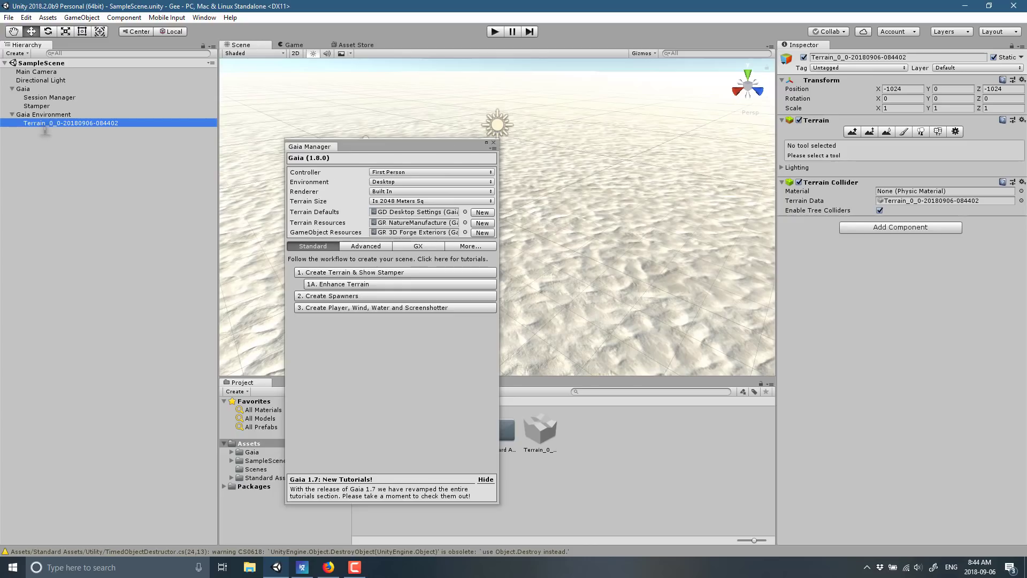
Select the Stamper object and move the Gaia Manager below the hierarchy entries, clear of the scene and project folders.
{"action": "left_click_drag", "start_coordinate": [435, 143], "coordinate": [339, 143]}
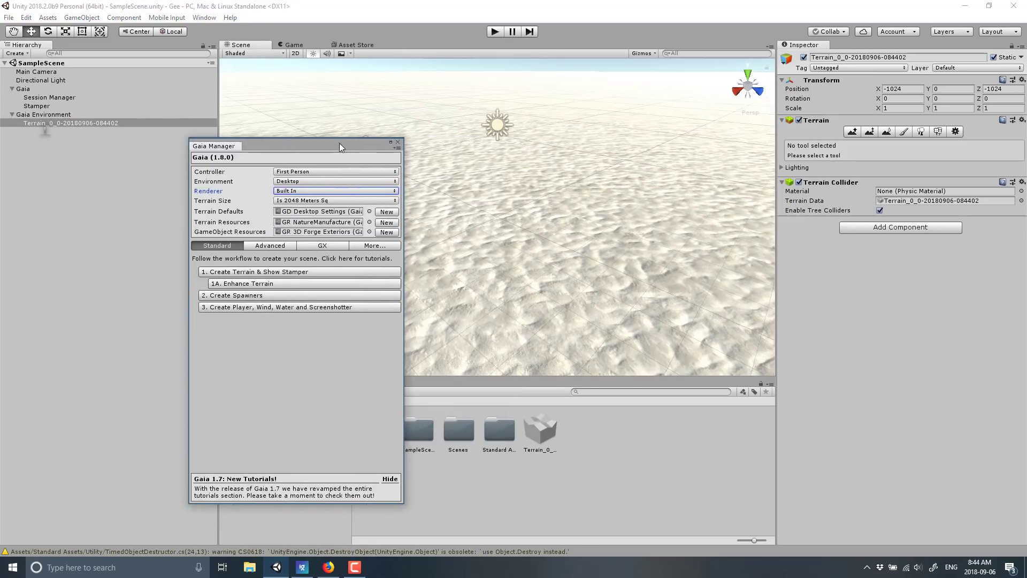
{"action": "left_click", "coordinate": [37, 105]}
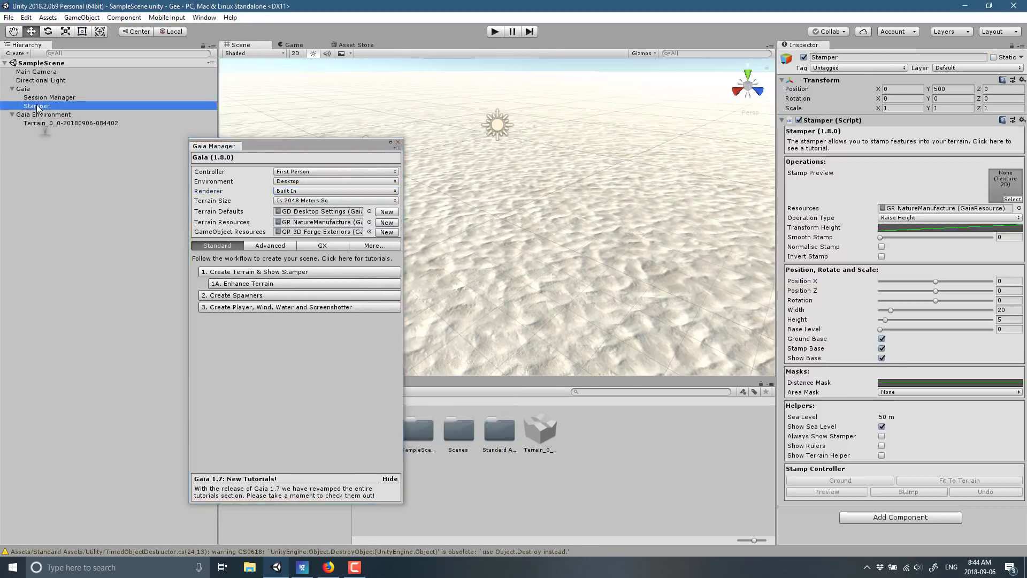
{"action": "left_click_drag", "start_coordinate": [332, 143], "coordinate": [169, 159]}
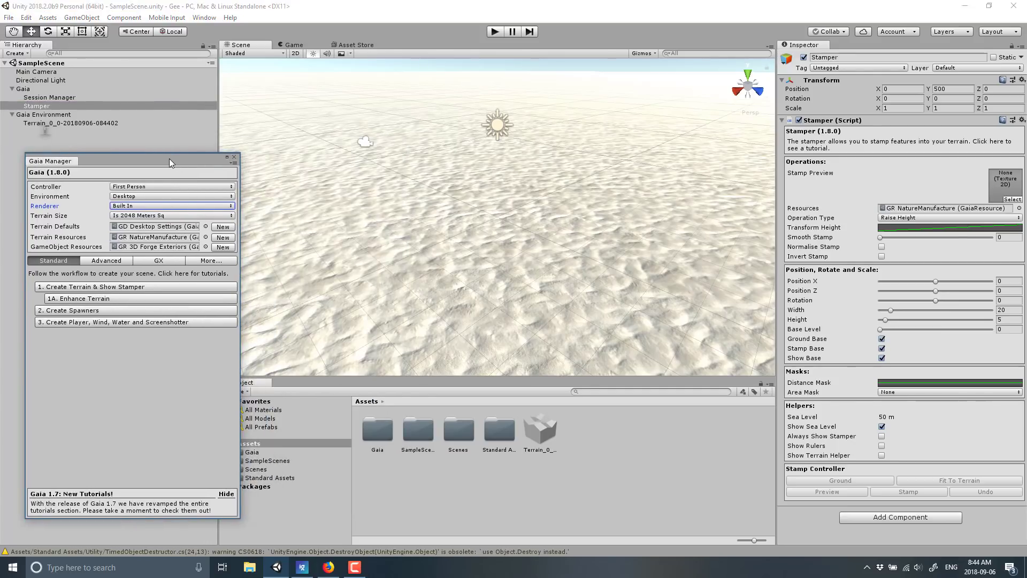
{"action": "left_click_drag", "start_coordinate": [150, 162], "coordinate": [122, 157]}
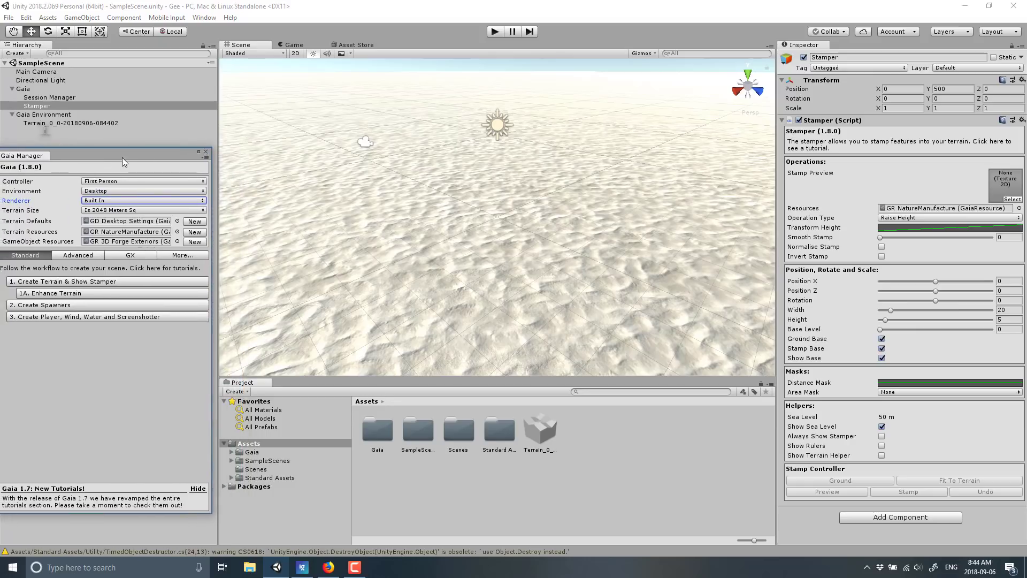
Open the Valleys folder inside Gaia's Stamps assets.
{"action": "left_click", "coordinate": [233, 452]}
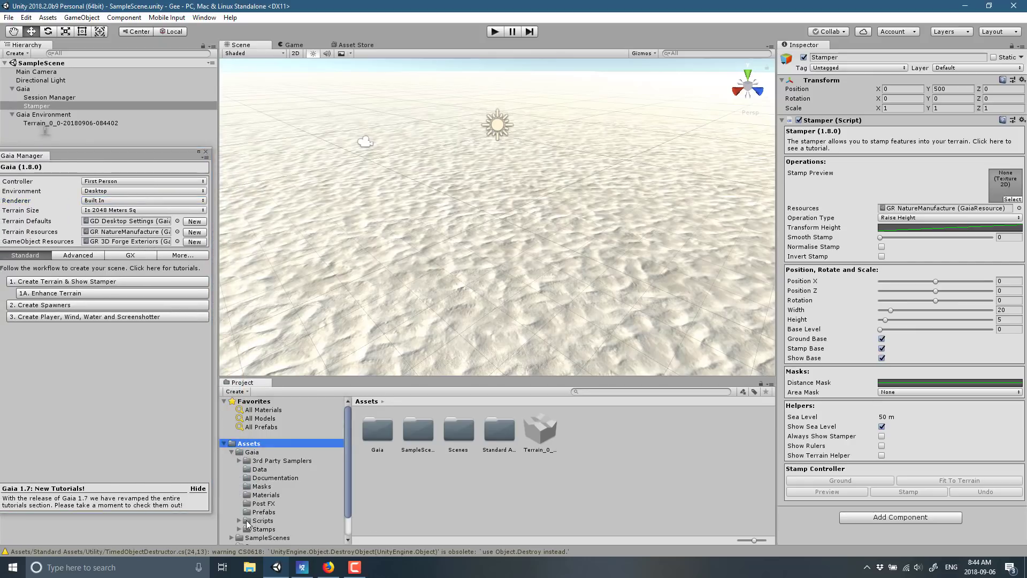
{"action": "left_click", "coordinate": [248, 529]}
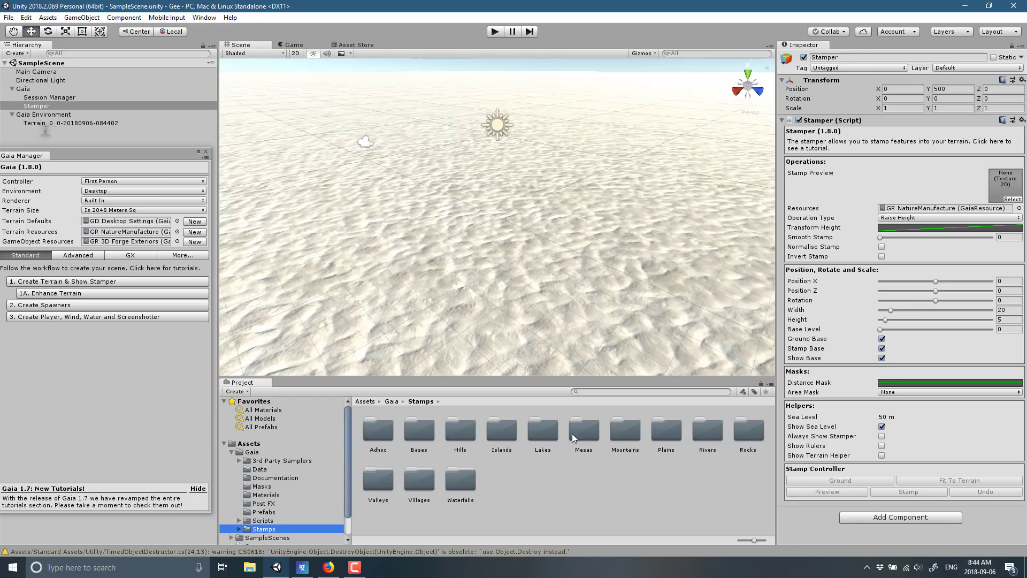
{"action": "double_click", "coordinate": [384, 485]}
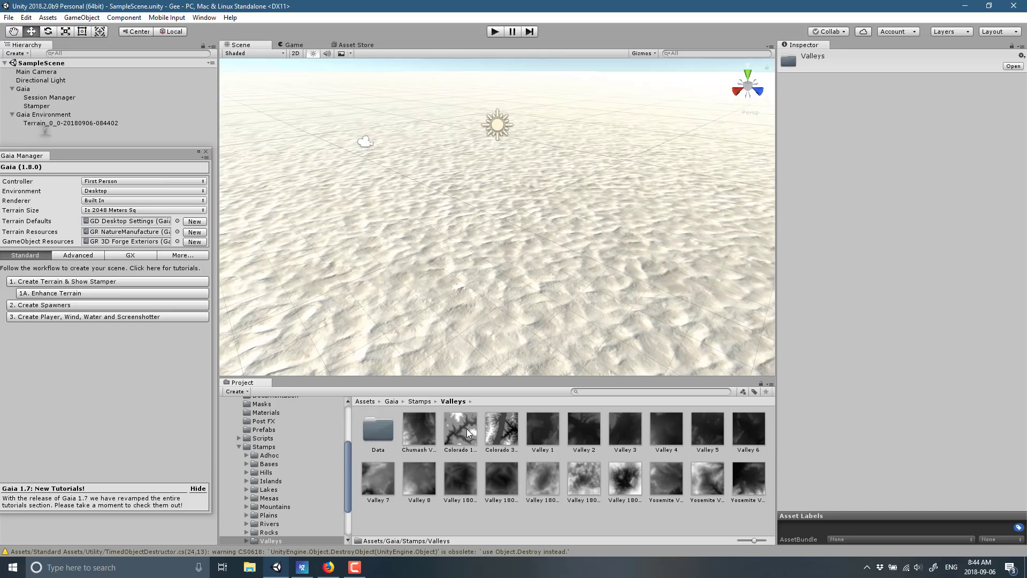
Assign the Colorado 1 valley stamp to the Stamper's stamp preview and view the previewed terrain from further away.
{"action": "left_click", "coordinate": [36, 105]}
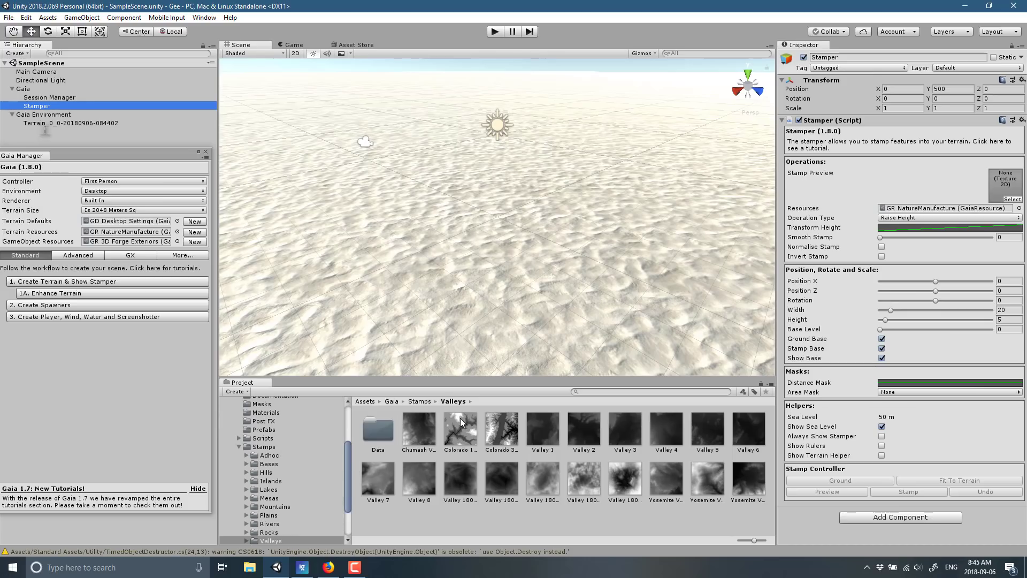
{"action": "left_click_drag", "start_coordinate": [461, 422], "coordinate": [1002, 184]}
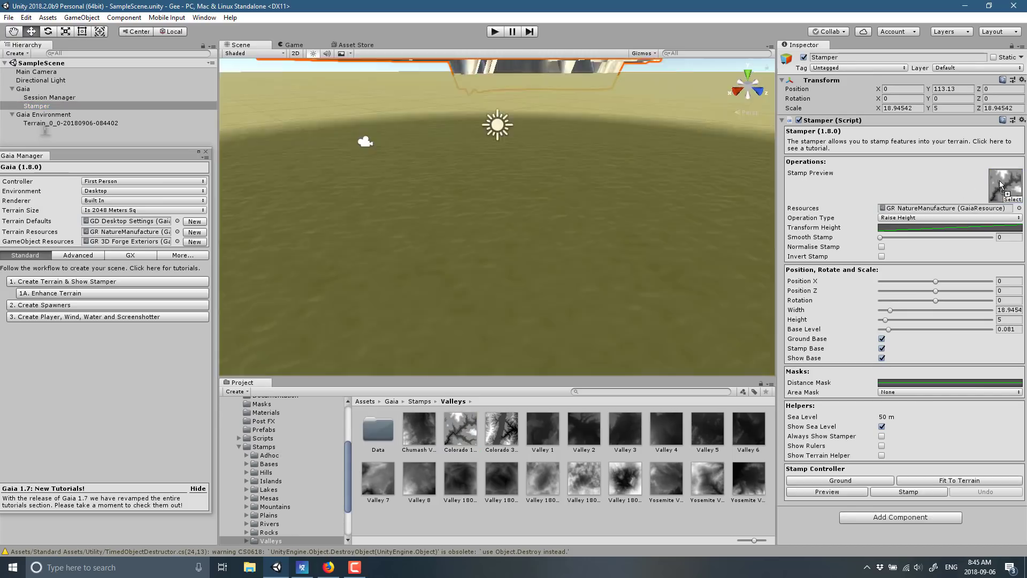
{"action": "scroll", "coordinate": [650, 246], "scroll_direction": "down", "scroll_amount": 3}
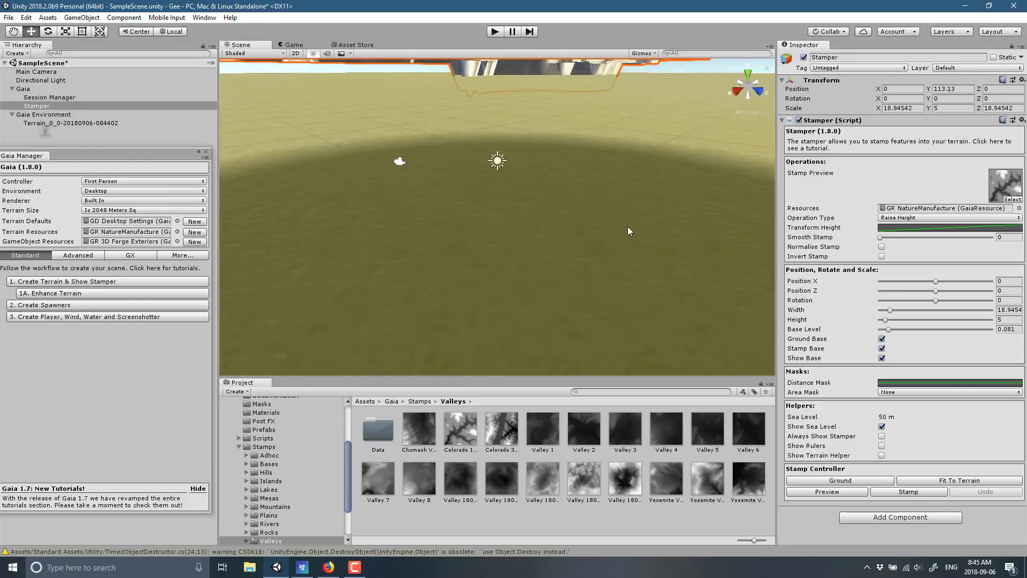
{"action": "scroll", "coordinate": [617, 222], "scroll_direction": "down", "scroll_amount": 7}
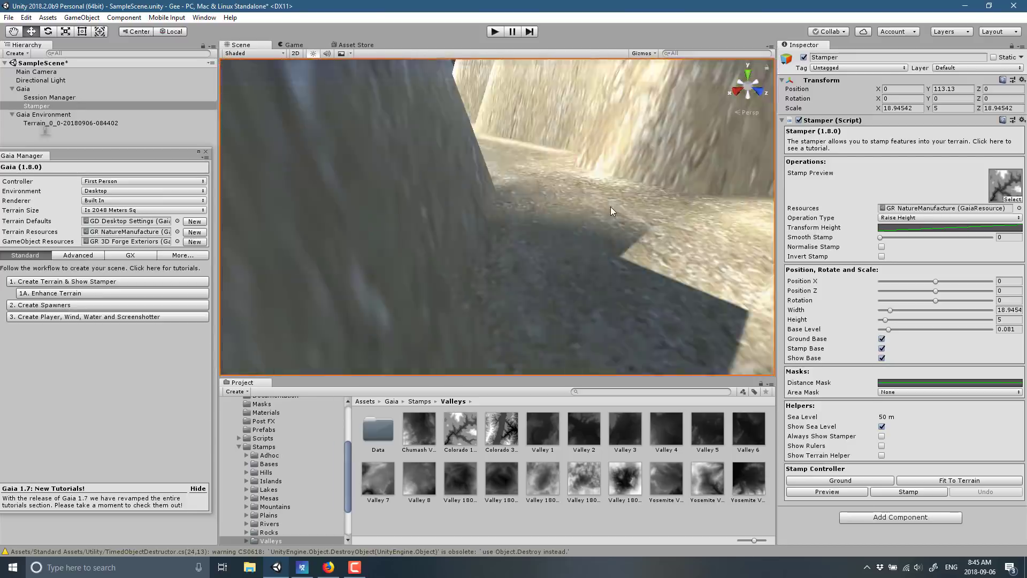
{"action": "scroll", "coordinate": [610, 207], "scroll_direction": "down", "scroll_amount": 10}
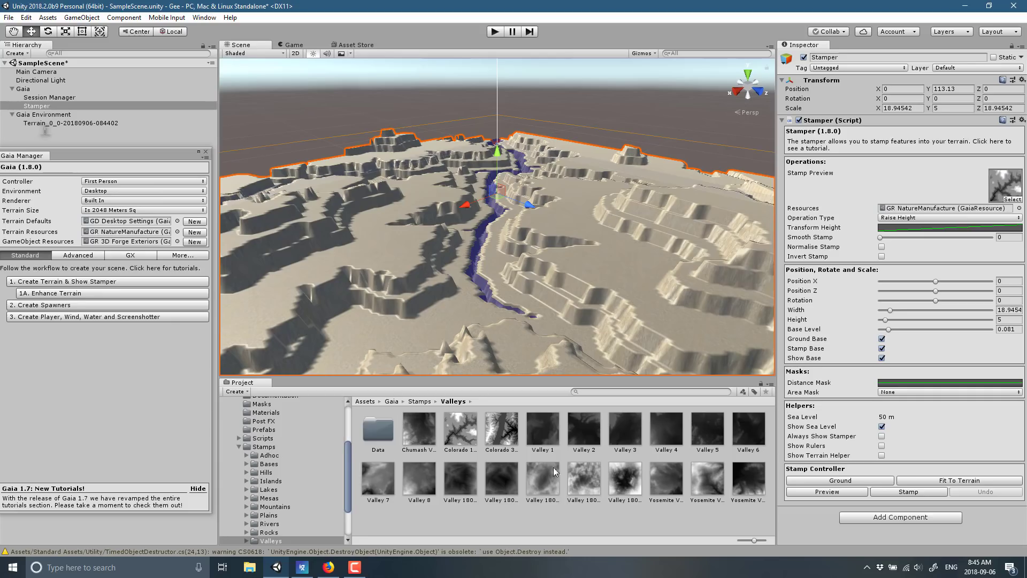
Try a Valley 180 stamp and the Valley 7 stamp in the Stamper's stamp preview.
{"action": "left_click_drag", "start_coordinate": [574, 476], "coordinate": [1005, 185]}
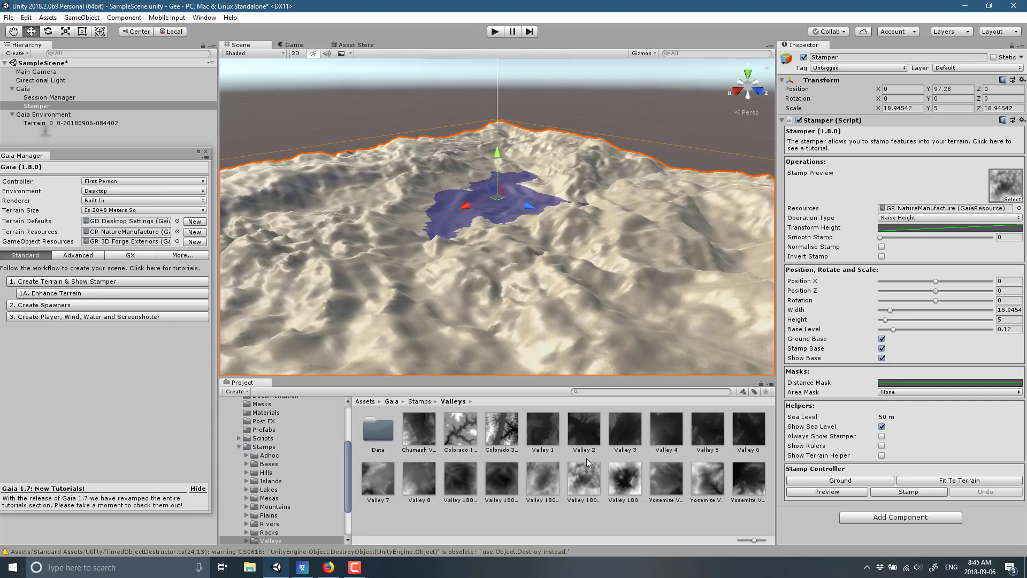
{"action": "left_click_drag", "start_coordinate": [587, 480], "coordinate": [1004, 182]}
{"action": "left_click_drag", "start_coordinate": [378, 479], "coordinate": [996, 187]}
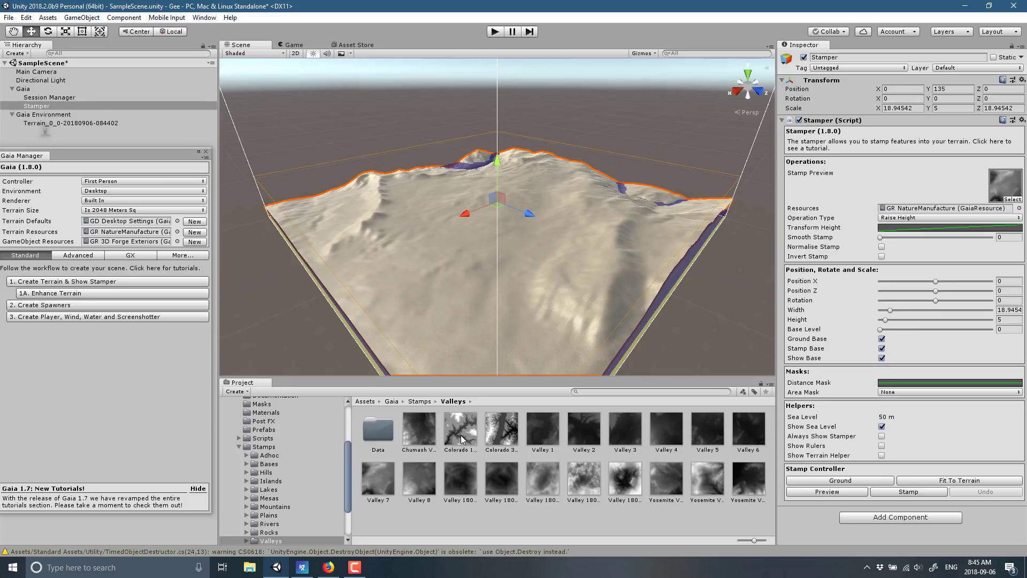
Reassign the Colorado 1 valley stamp to the Stamper and stamp it onto the terrain.
{"action": "left_click_drag", "start_coordinate": [461, 435], "coordinate": [1003, 188]}
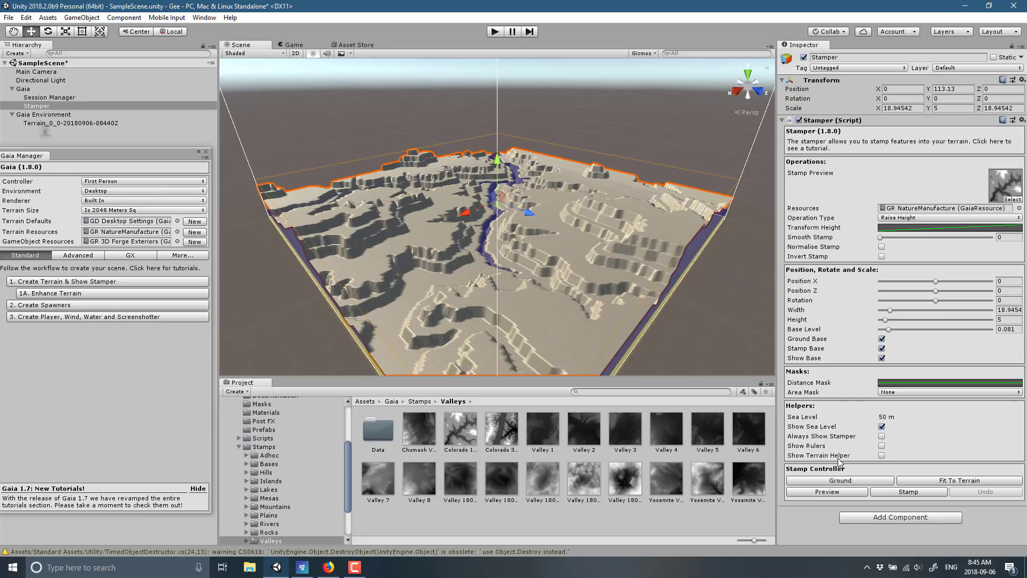
{"action": "left_click", "coordinate": [919, 495]}
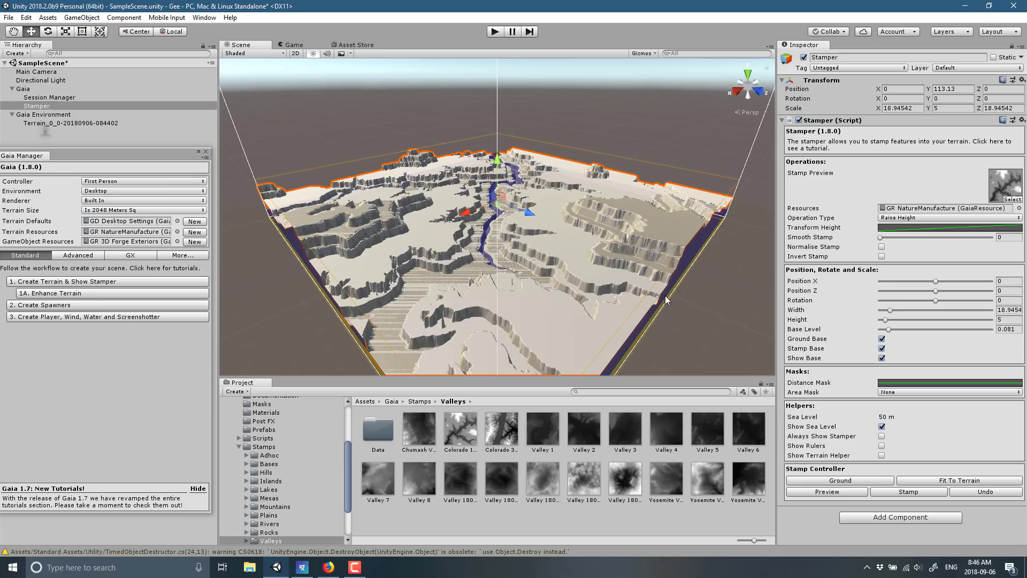
Open Gaia's terrain enhancement utilities and review the available operations, leaving Quantize Curves Filter selected.
{"action": "left_click", "coordinate": [56, 295]}
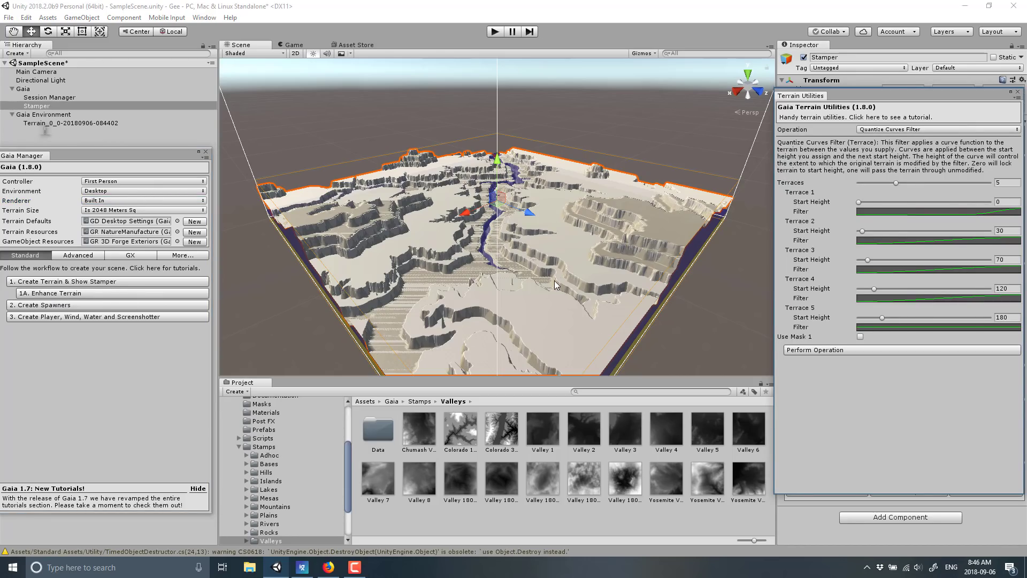
{"action": "left_click", "coordinate": [998, 129]}
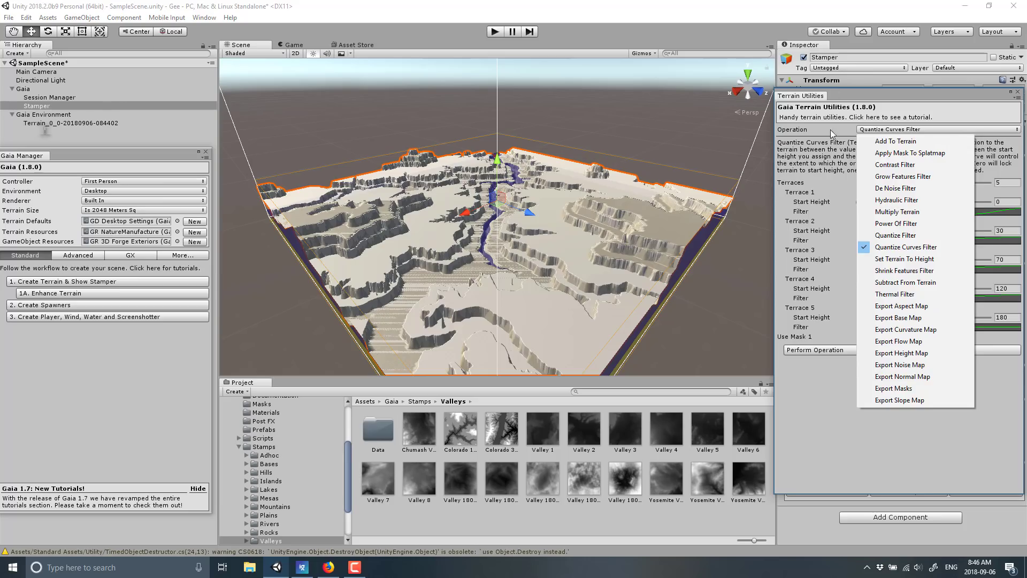
{"action": "left_click", "coordinate": [821, 165]}
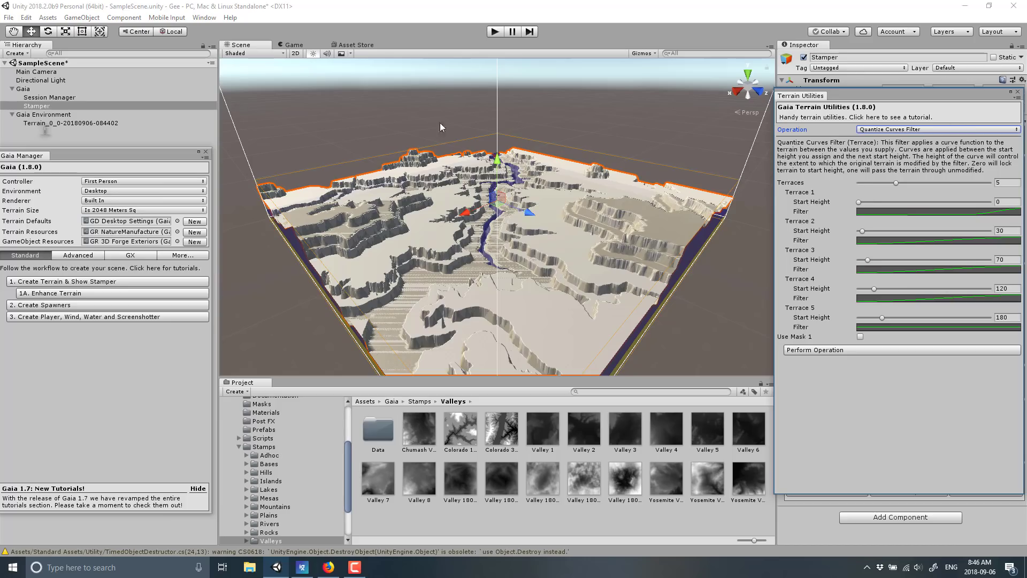
Create the Gaia spawners and move the Gaia Manager down to uncover them in the hierarchy.
{"action": "left_click", "coordinate": [39, 306]}
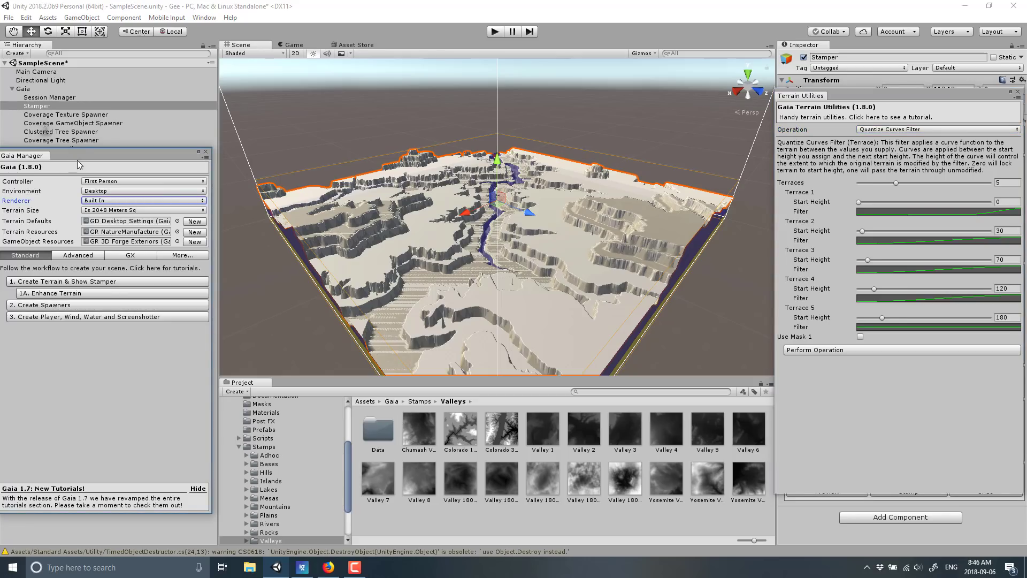
{"action": "left_click_drag", "start_coordinate": [80, 161], "coordinate": [110, 283]}
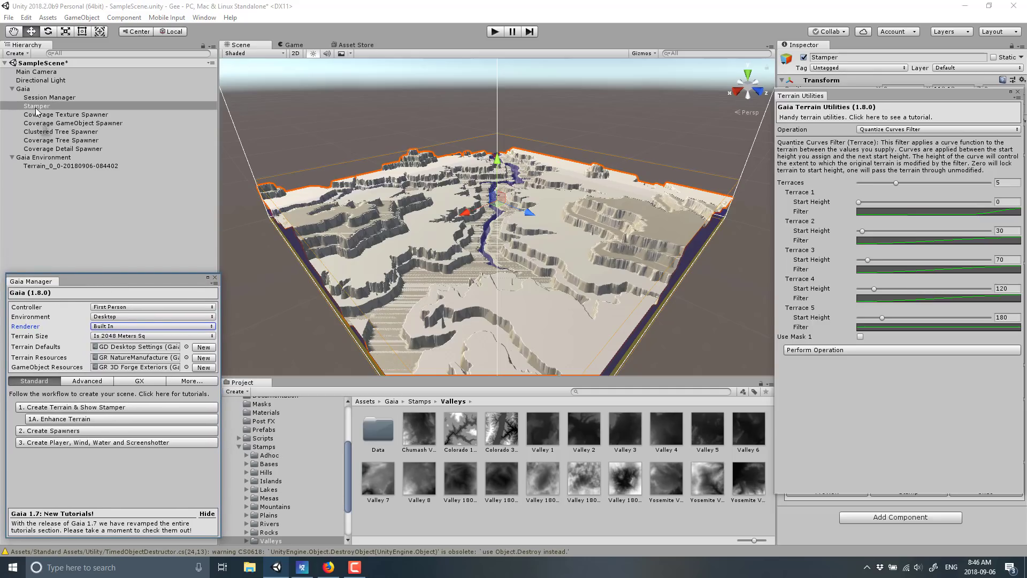
Show the Coverage GameObject Spawner's settings and close the Terrain Utilities window covering them.
{"action": "left_click", "coordinate": [66, 115]}
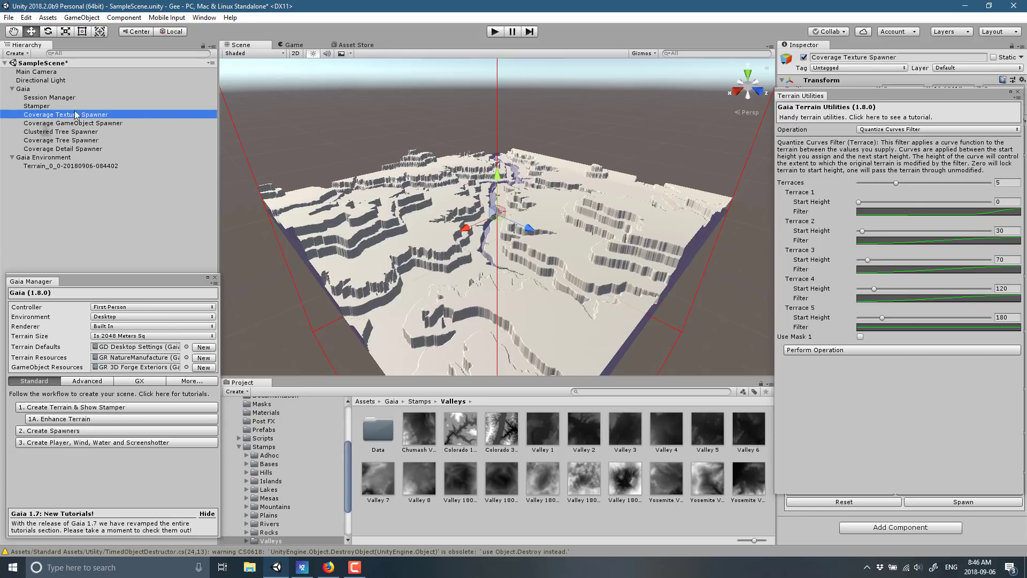
{"action": "left_click", "coordinate": [51, 122]}
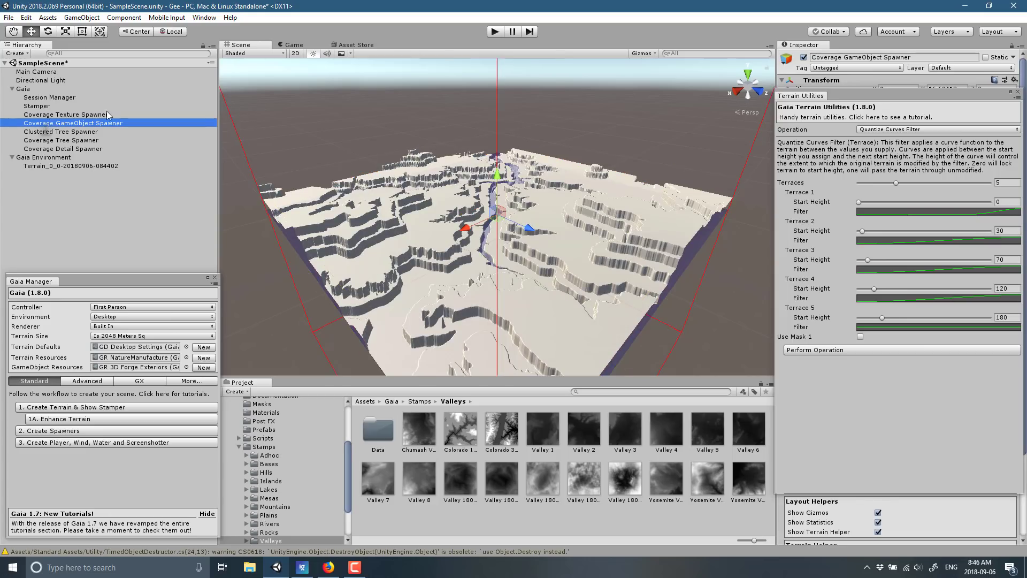
{"action": "left_click", "coordinate": [1018, 89]}
{"action": "left_click", "coordinate": [1019, 92]}
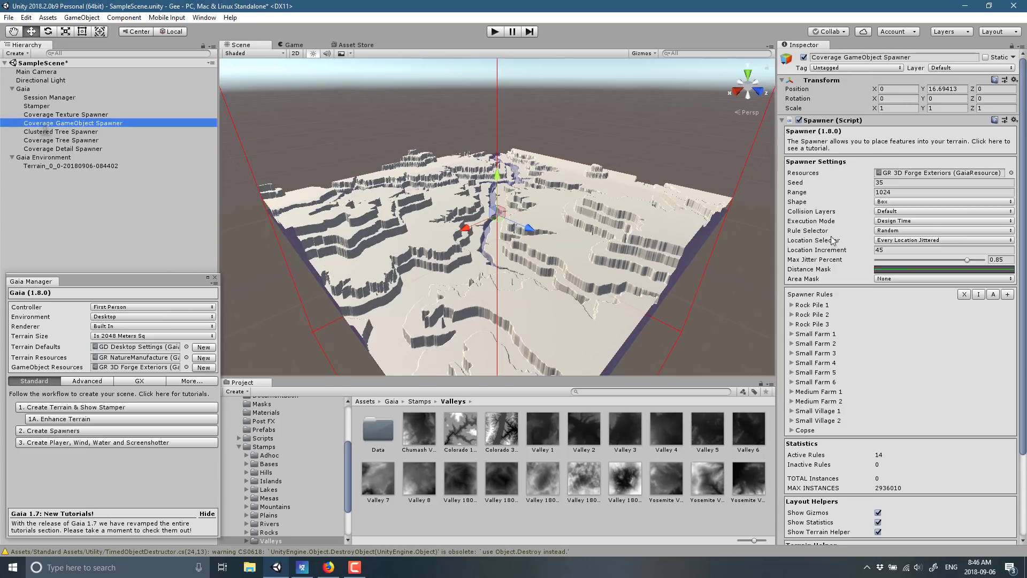
Review the T_Ground_Sand_02_A_Sm and T_ground_rock_01_A_SM rules of the Coverage Texture Spawner and spawn its textures onto the terrain.
{"action": "left_click", "coordinate": [71, 115]}
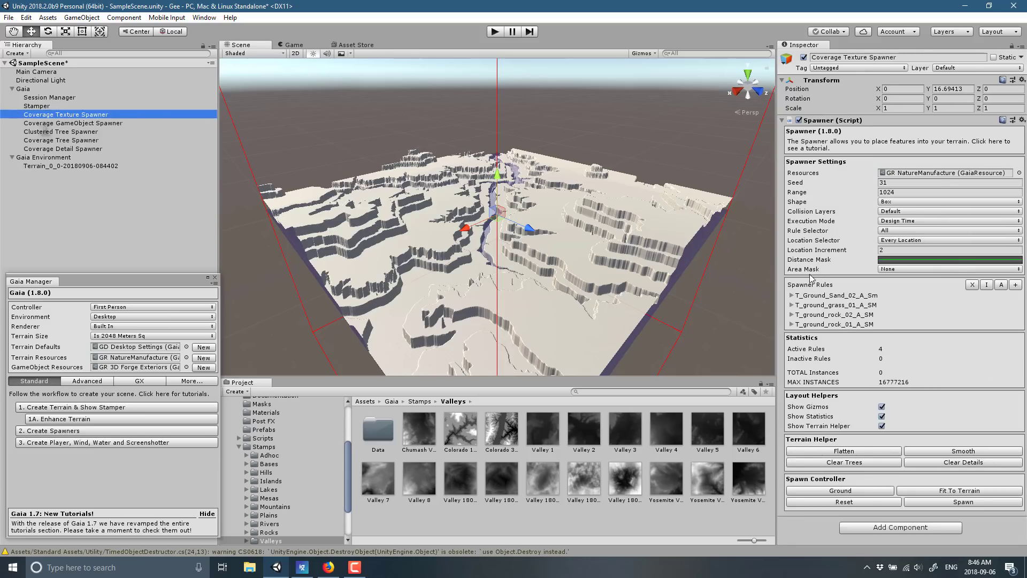
{"action": "left_click", "coordinate": [792, 295]}
{"action": "left_click", "coordinate": [792, 296]}
{"action": "scroll", "coordinate": [856, 312], "scroll_direction": "down", "scroll_amount": 1}
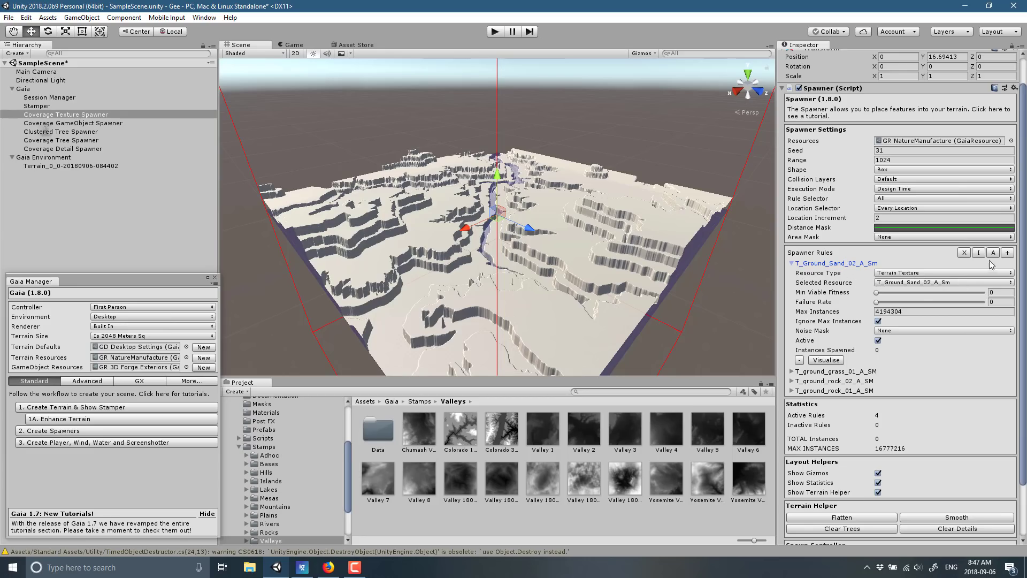
{"action": "scroll", "coordinate": [849, 300], "scroll_direction": "down", "scroll_amount": 1}
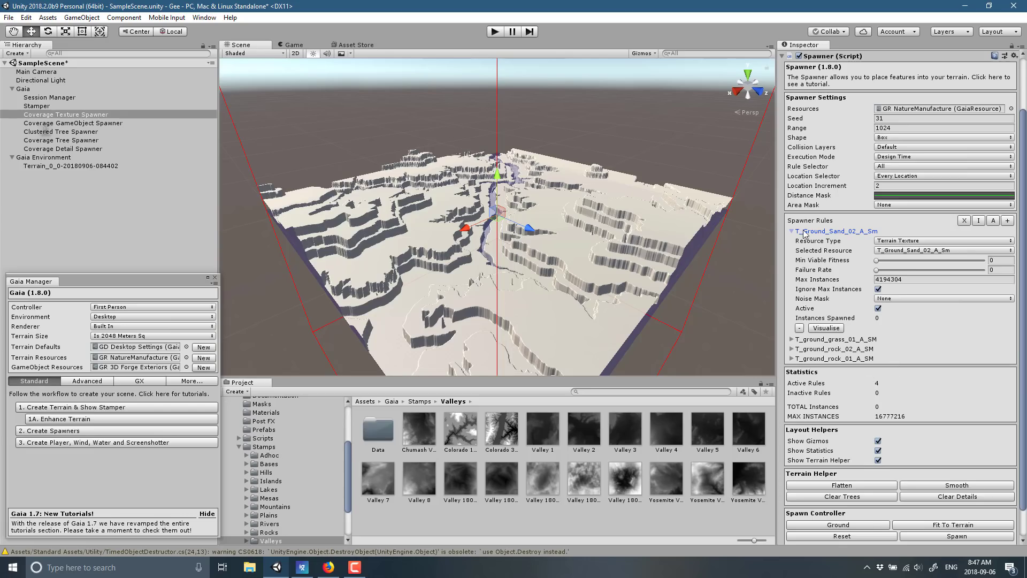
{"action": "left_click", "coordinate": [793, 232]}
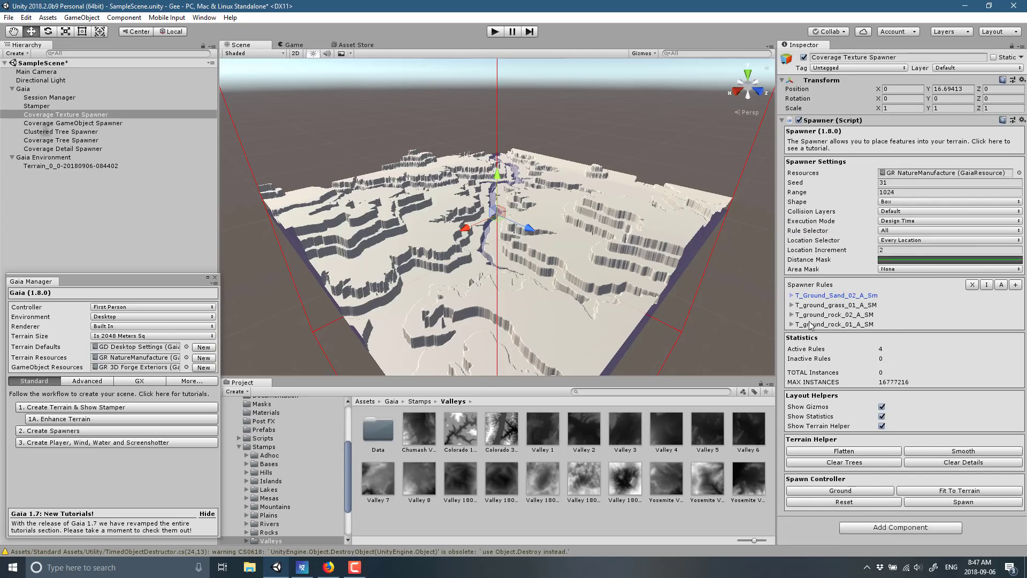
{"action": "left_click", "coordinate": [792, 324]}
{"action": "scroll", "coordinate": [856, 325], "scroll_direction": "down", "scroll_amount": 2}
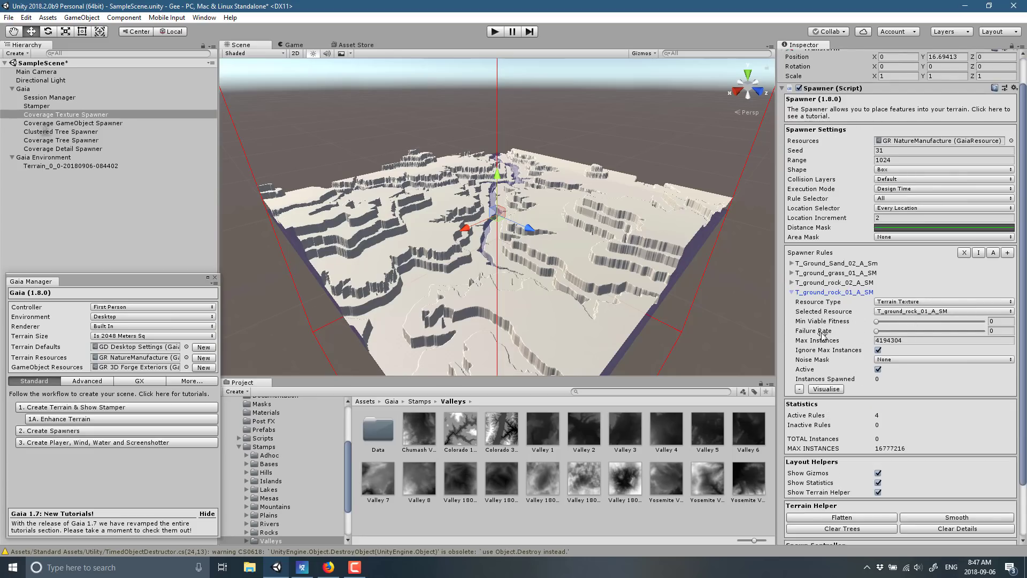
{"action": "left_click", "coordinate": [792, 292]}
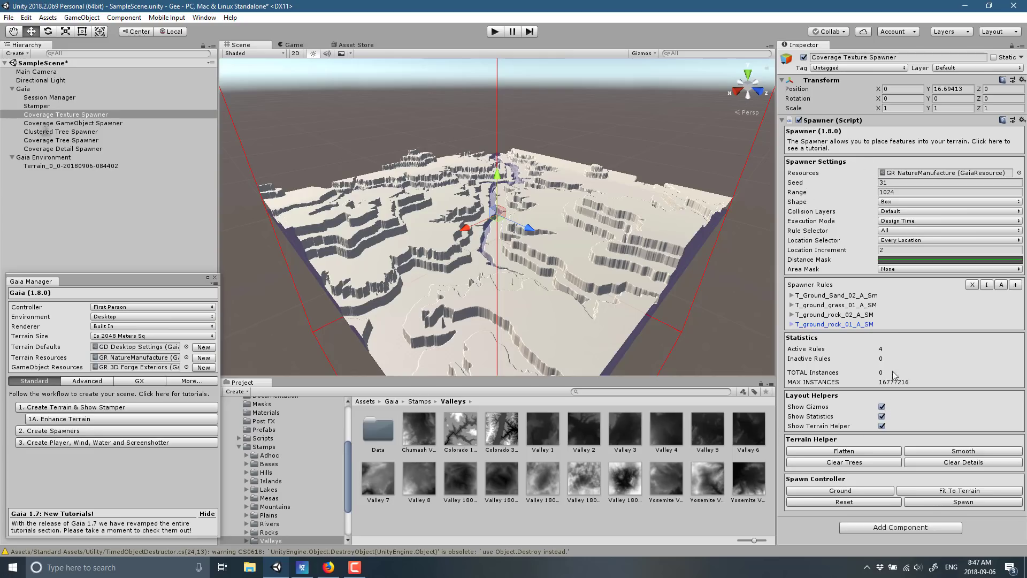
{"action": "left_click", "coordinate": [962, 503]}
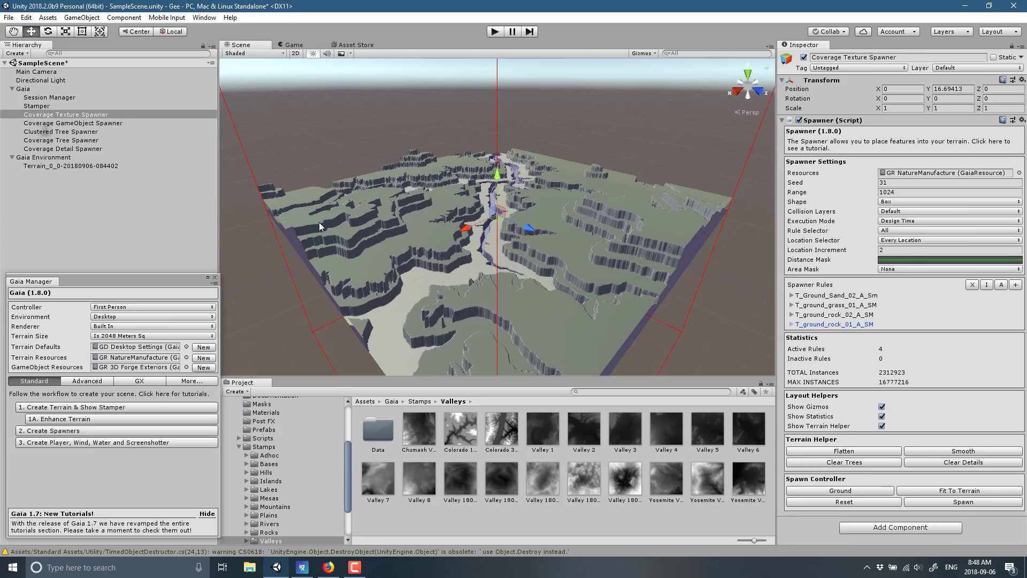
Expand the Medium Farm 2 rule of the Coverage GameObject Spawner and spawn its rock piles, farms and villages onto the terrain.
{"action": "left_click", "coordinate": [113, 124]}
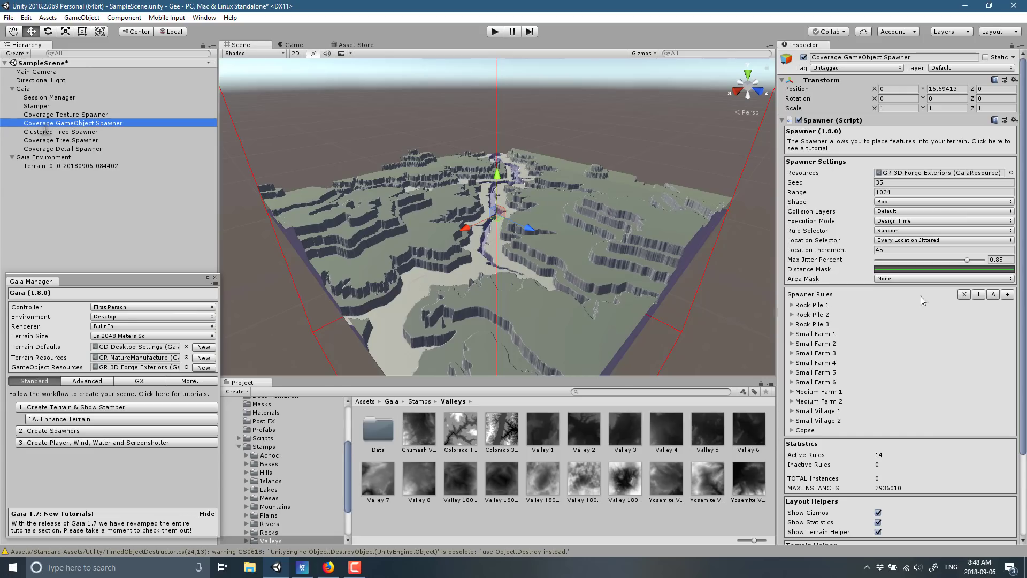
{"action": "scroll", "coordinate": [928, 415], "scroll_direction": "down", "scroll_amount": 3}
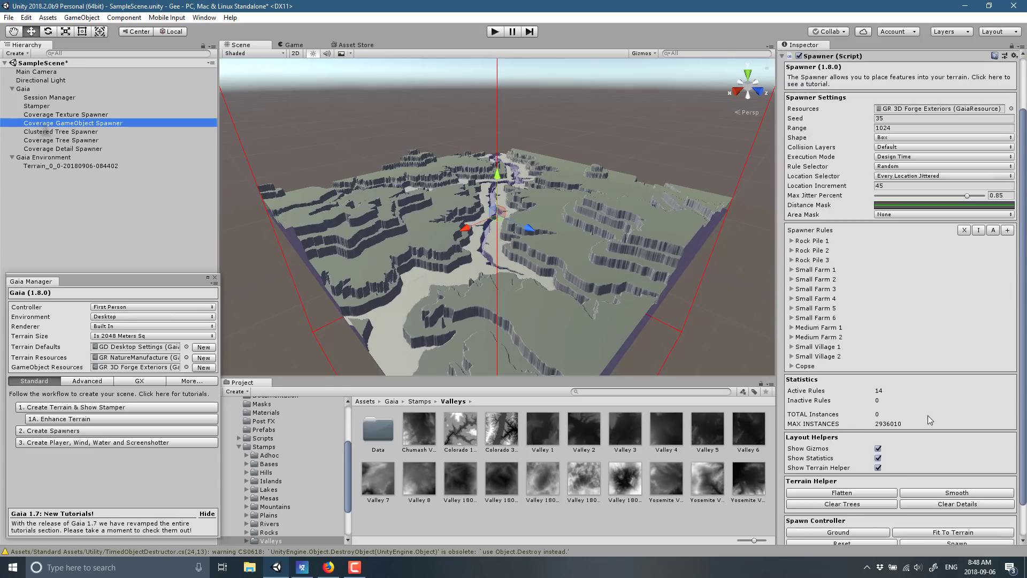
{"action": "left_click", "coordinate": [791, 309]}
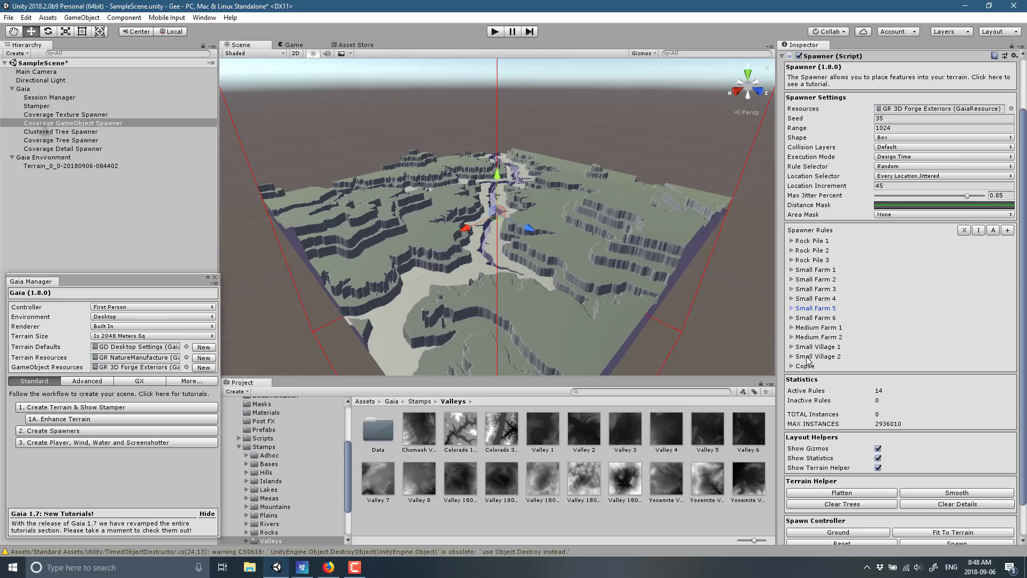
{"action": "scroll", "coordinate": [809, 356], "scroll_direction": "down", "scroll_amount": 2}
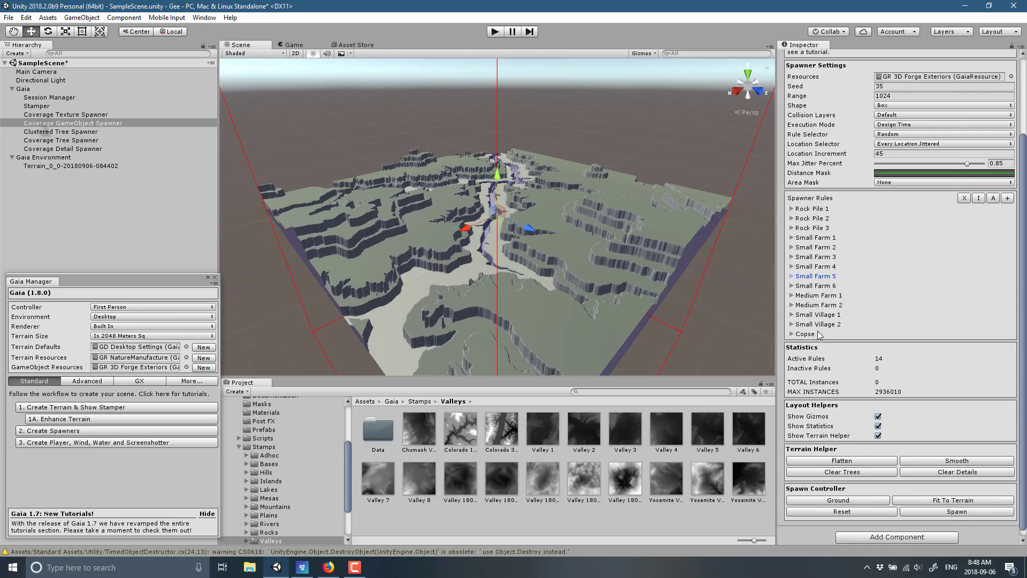
{"action": "left_click", "coordinate": [824, 307]}
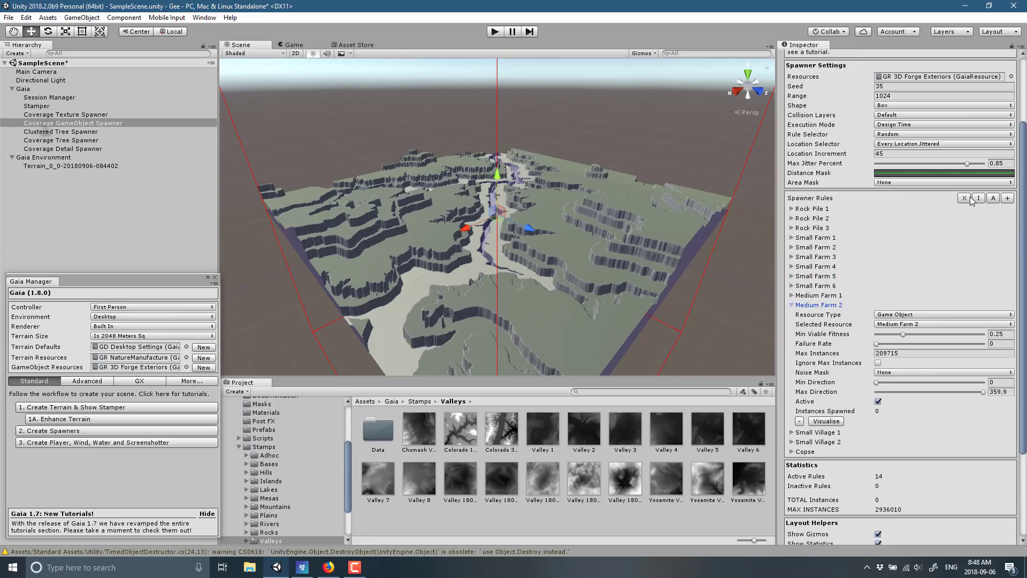
{"action": "scroll", "coordinate": [910, 321], "scroll_direction": "down", "scroll_amount": 5}
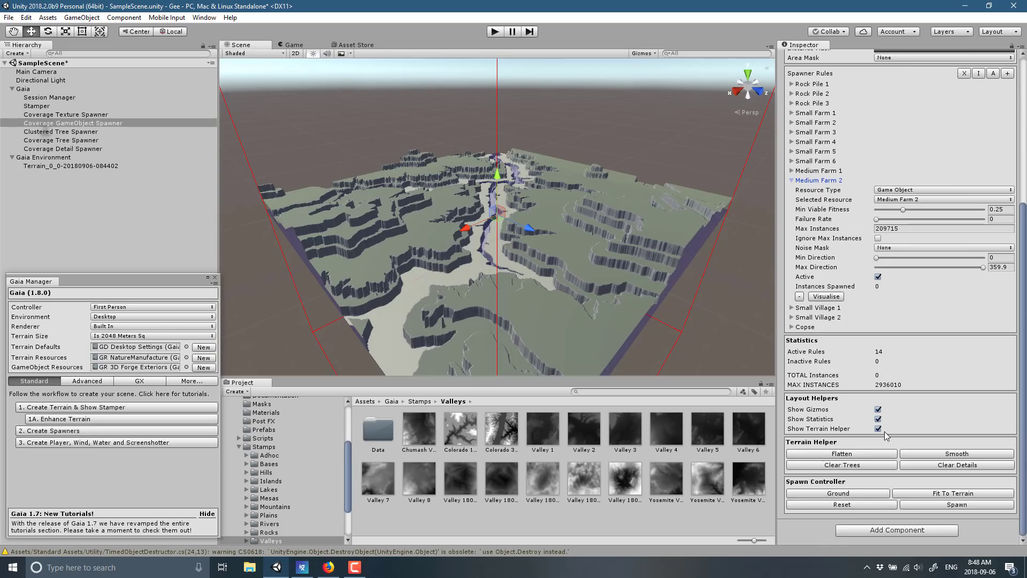
{"action": "left_click", "coordinate": [950, 505]}
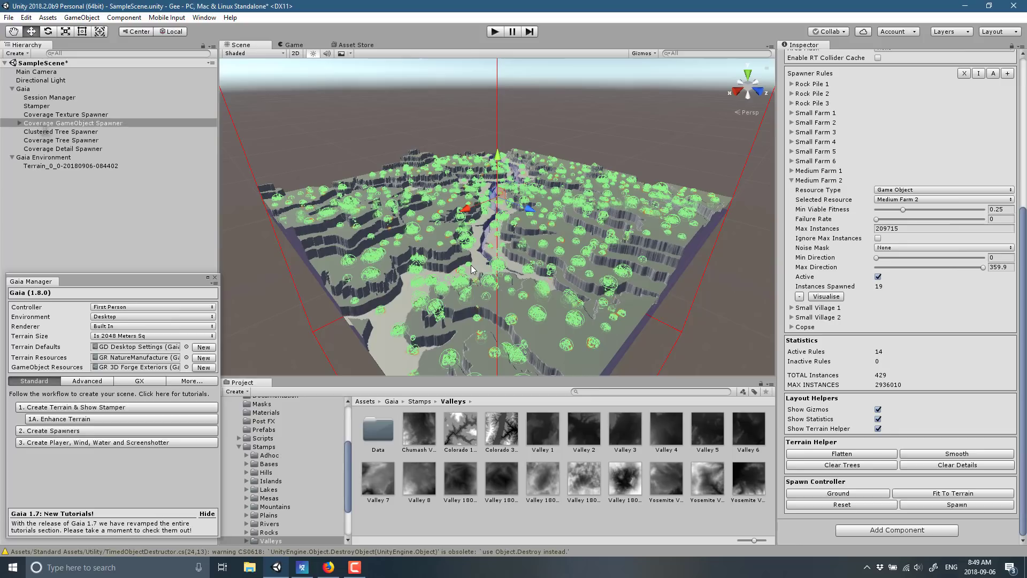
Examine the spawned objects across the terrain up close and the child objects grouped under the Coverage GameObject Spawner.
{"action": "key", "text": "q"}
{"action": "key", "text": "w"}
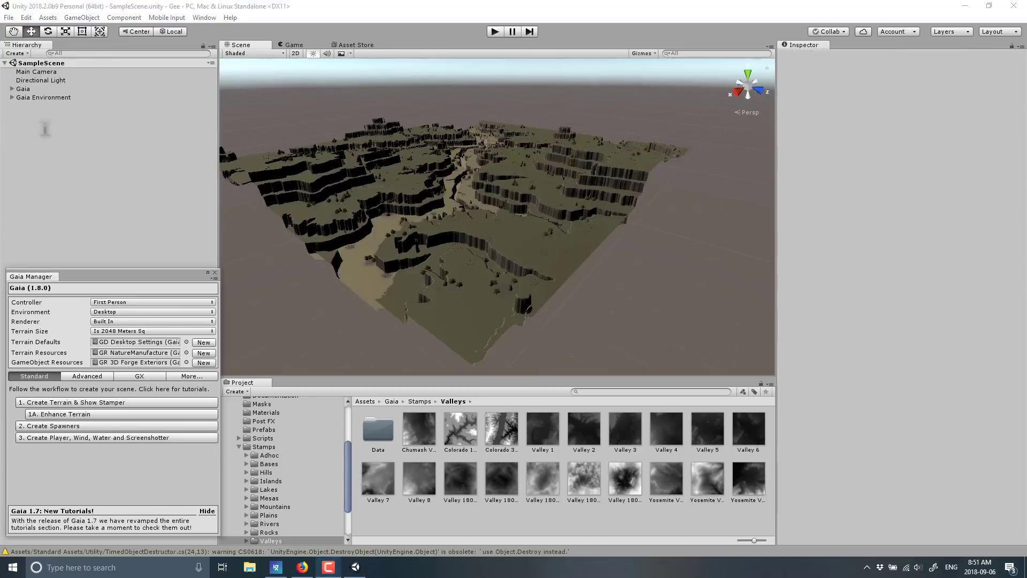
{"action": "left_click_drag", "start_coordinate": [519, 256], "coordinate": [497, 261], "text": "alt"}
{"action": "scroll", "coordinate": [494, 260], "scroll_direction": "up", "scroll_amount": 10}
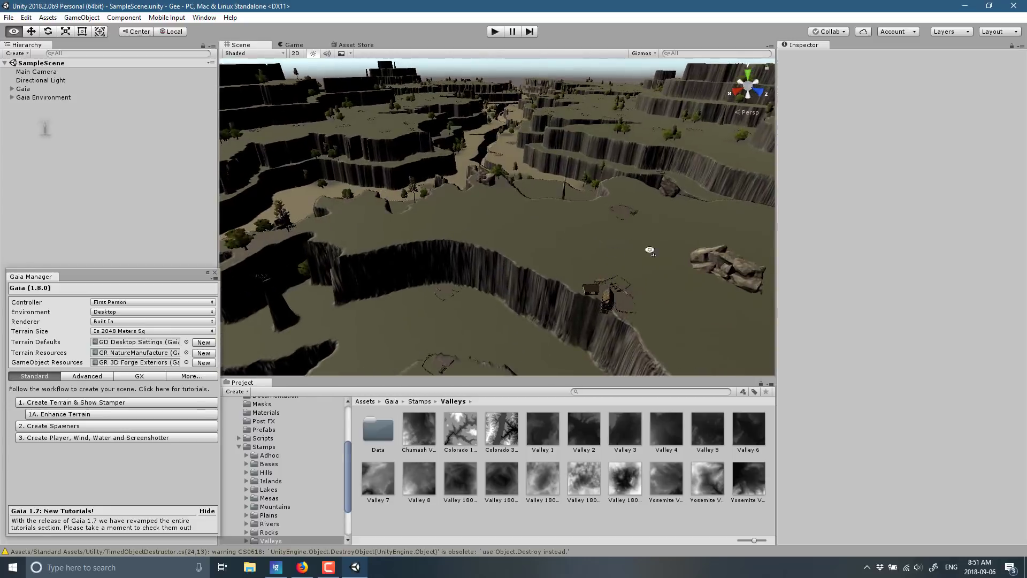
{"action": "left_click_drag", "start_coordinate": [650, 252], "coordinate": [649, 271], "text": "alt"}
{"action": "left_click_drag", "start_coordinate": [572, 323], "coordinate": [610, 230], "text": "alt"}
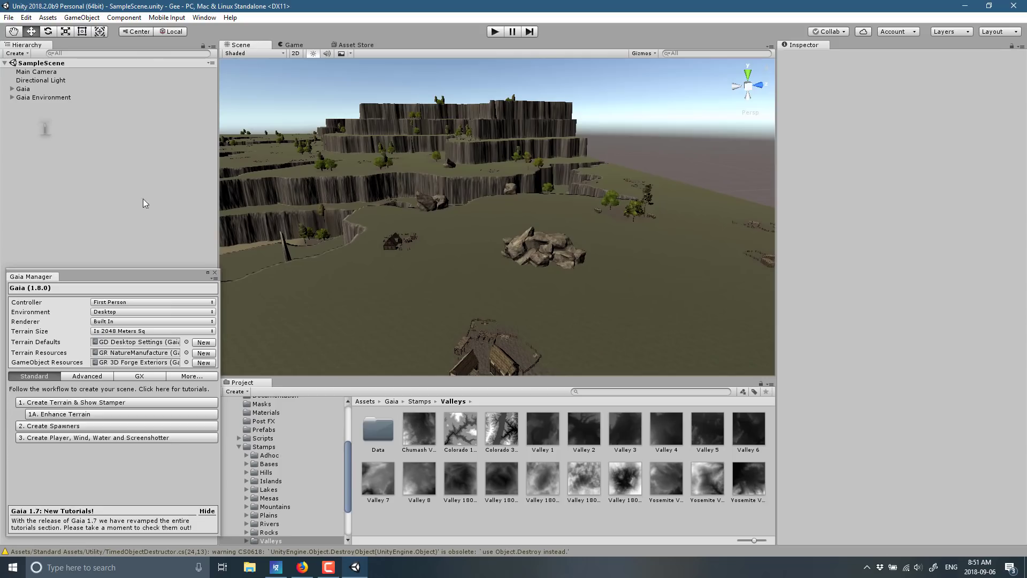
{"action": "left_click", "coordinate": [12, 97]}
{"action": "left_click", "coordinate": [12, 89]}
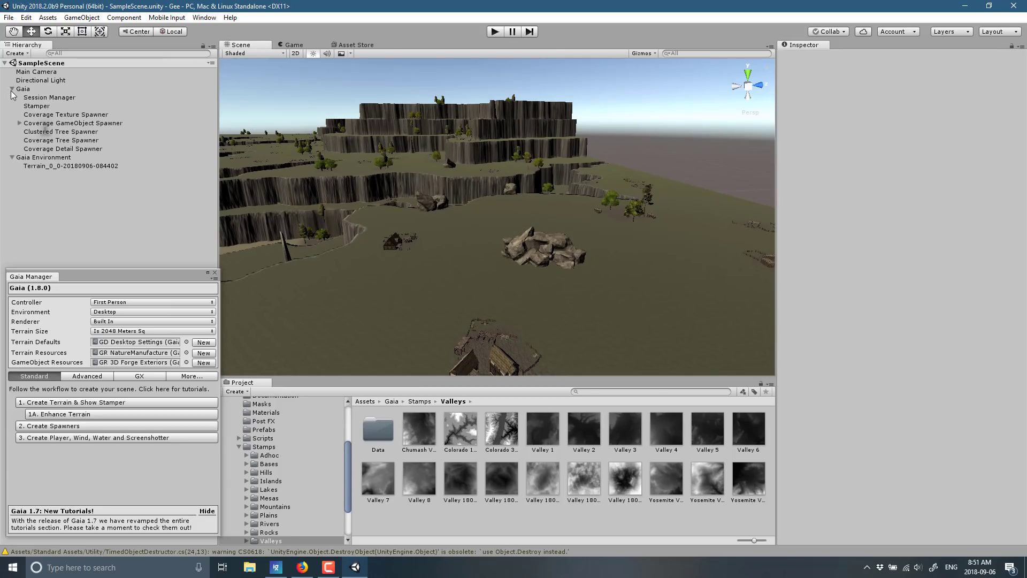
{"action": "left_click", "coordinate": [81, 124]}
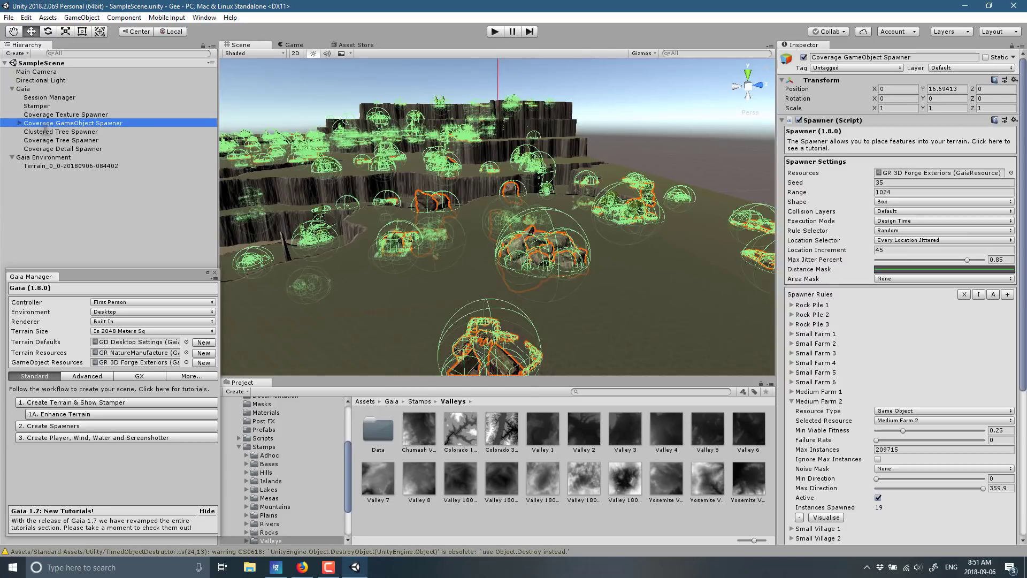
{"action": "left_click", "coordinate": [20, 123]}
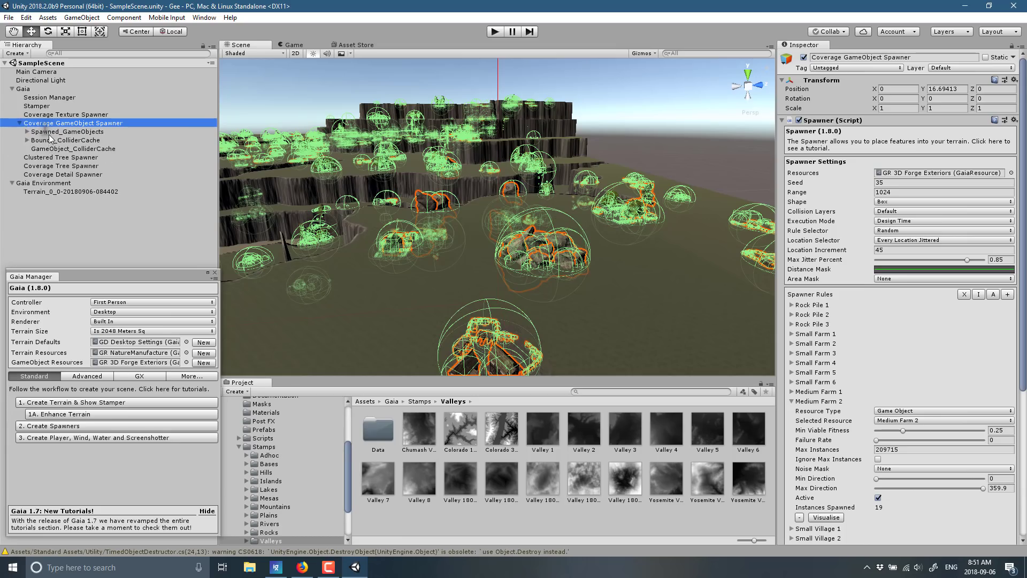
{"action": "left_click", "coordinate": [20, 123]}
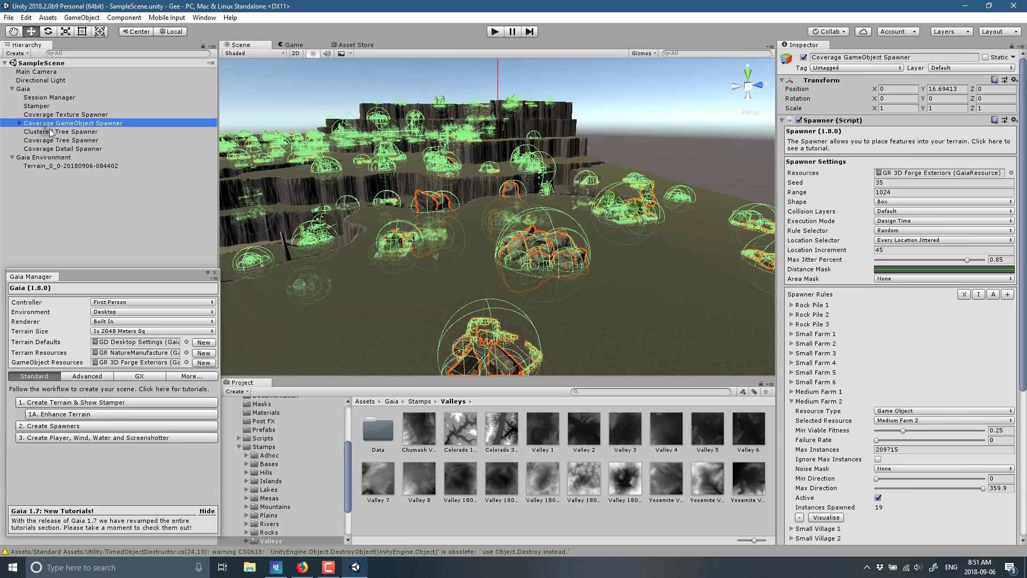
Spawn broadleaf and conifer trees across the terrain with the Coverage Tree Spawner.
{"action": "left_click", "coordinate": [75, 132]}
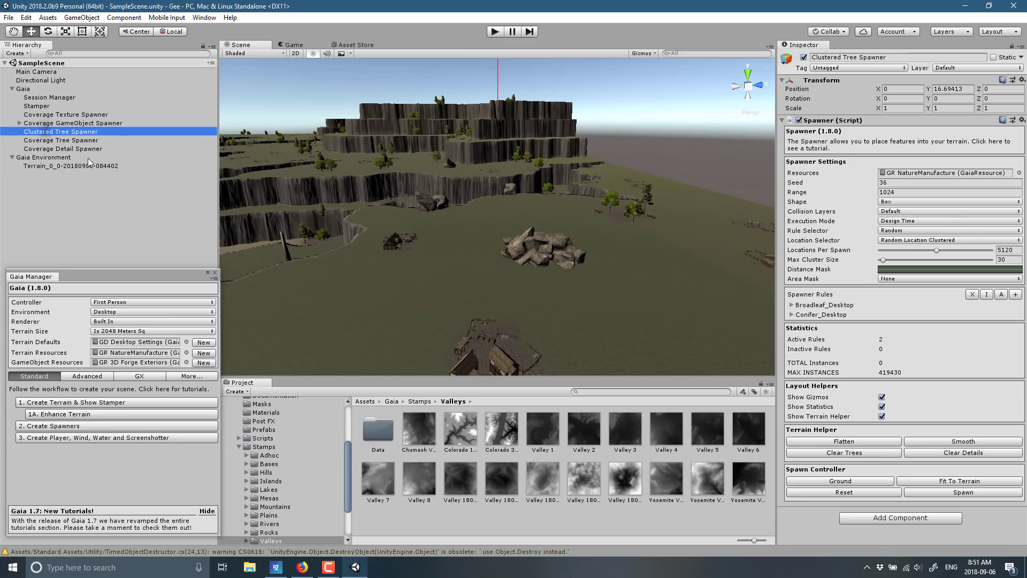
{"action": "left_click", "coordinate": [92, 140]}
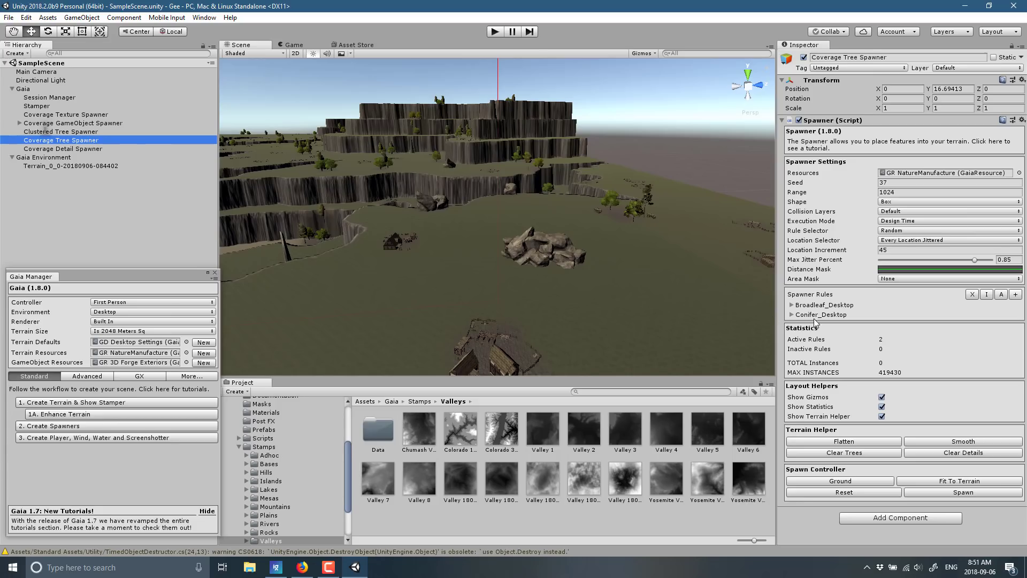
{"action": "left_click", "coordinate": [980, 491]}
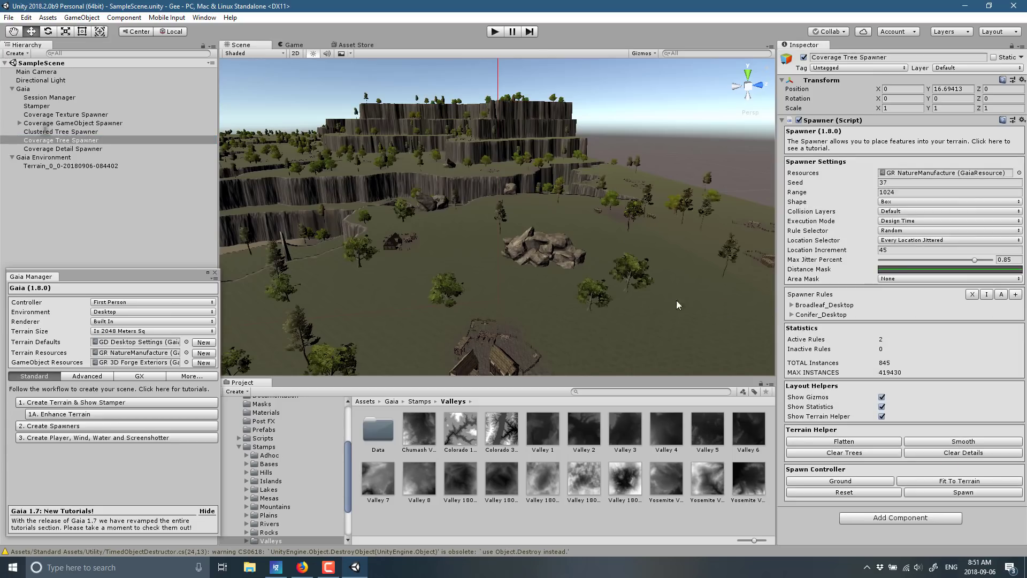
Spawn additional trees in clusters with the Clustered Tree Spawner and inspect the resulting forest on the terrain.
{"action": "left_click", "coordinate": [84, 132]}
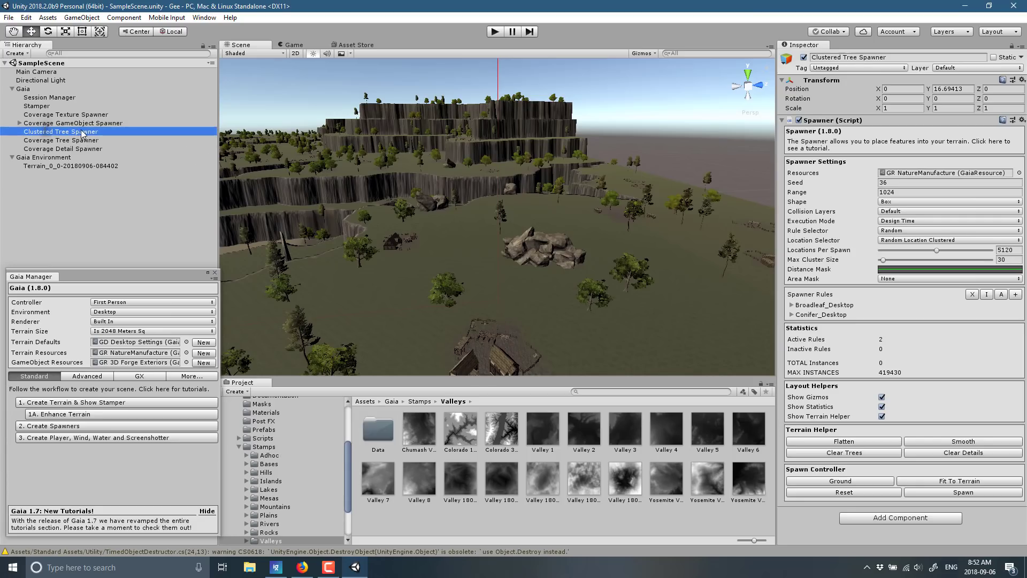
{"action": "left_click", "coordinate": [959, 496]}
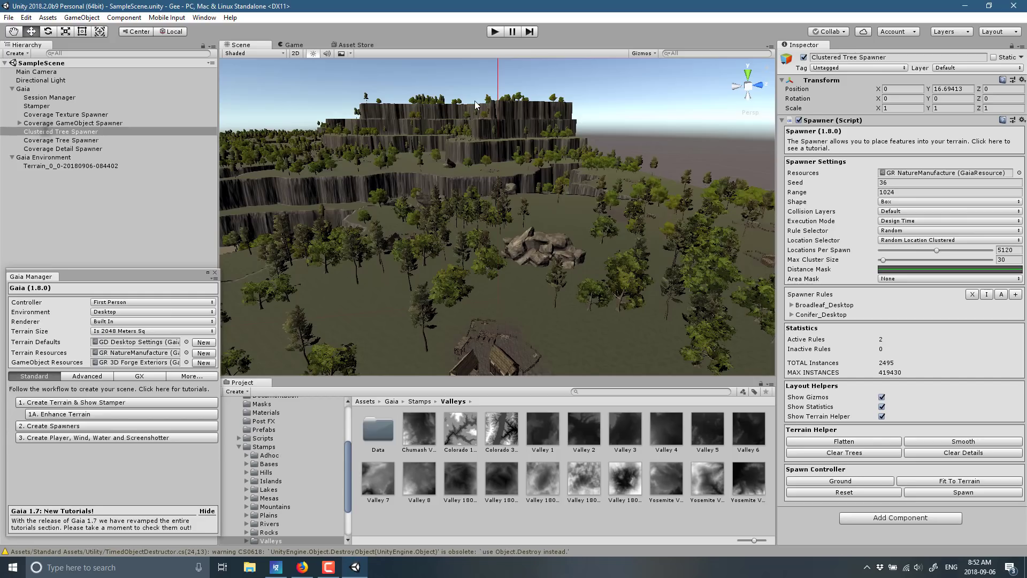
{"action": "left_click", "coordinate": [428, 303]}
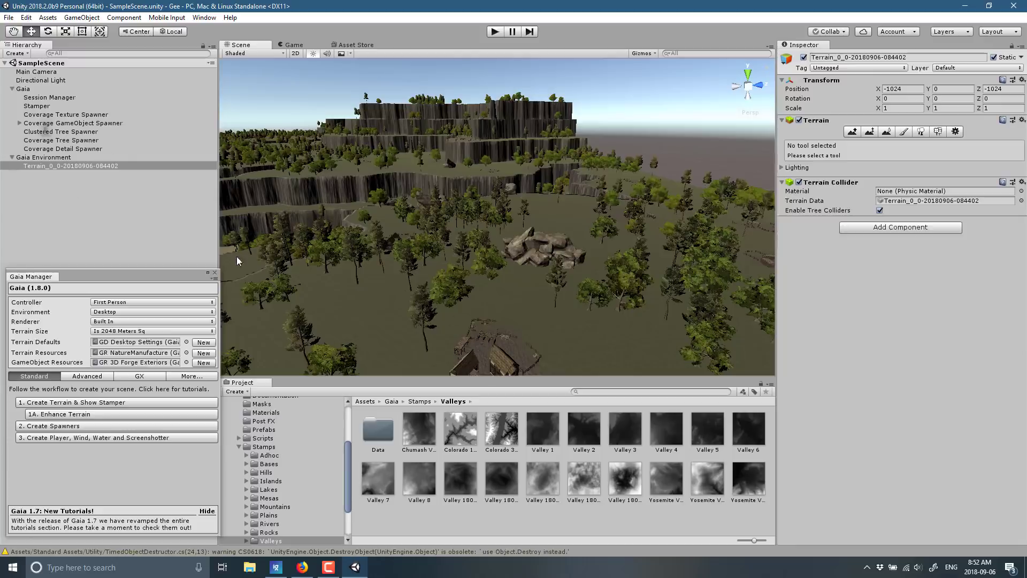
{"action": "left_click_drag", "start_coordinate": [471, 211], "coordinate": [345, 206], "text": "alt"}
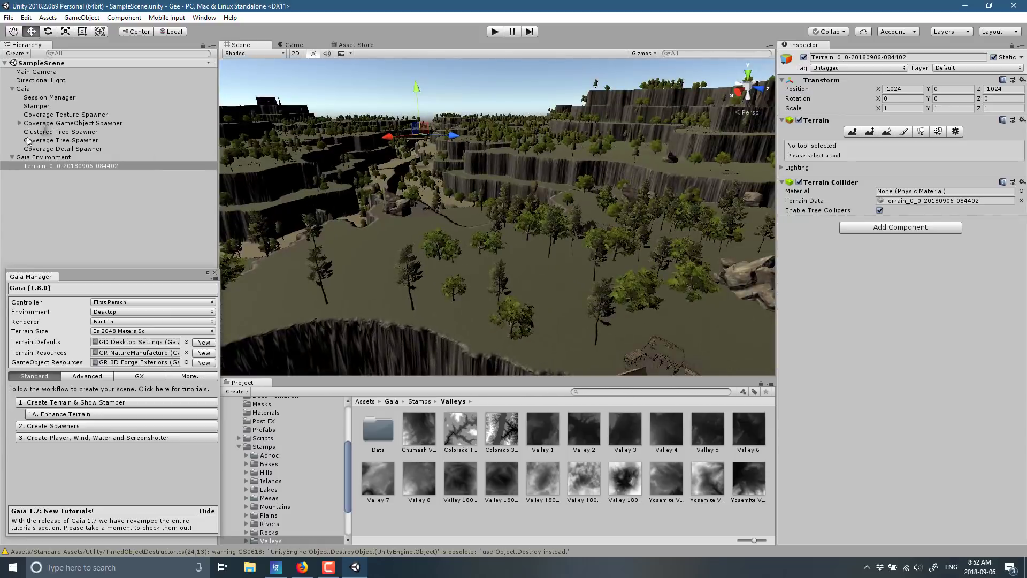
Spawn the grass, fern and flower details with the Coverage Detail Spawner and look around the terrain.
{"action": "left_click", "coordinate": [79, 149]}
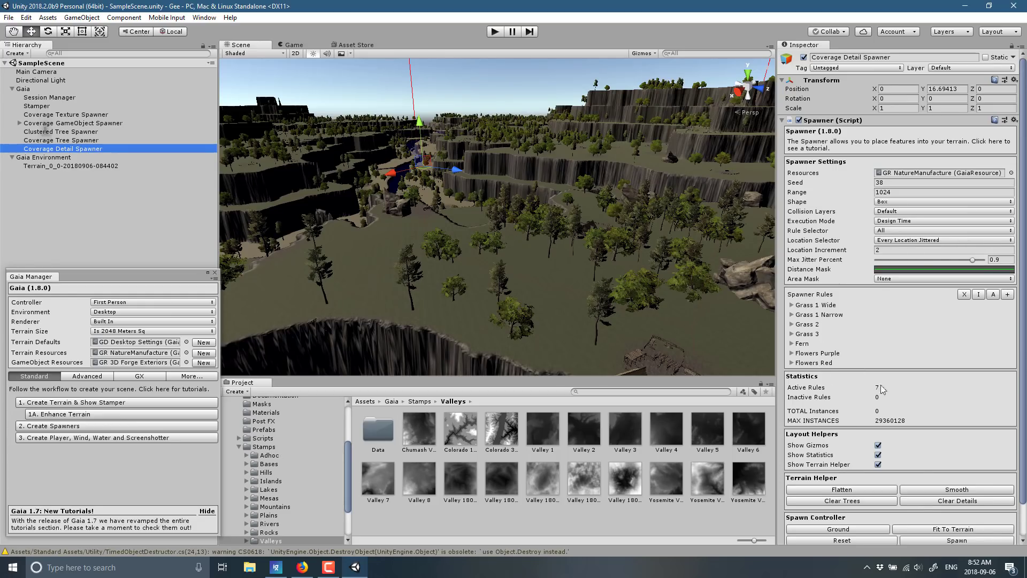
{"action": "scroll", "coordinate": [969, 524], "scroll_direction": "down", "scroll_amount": 3}
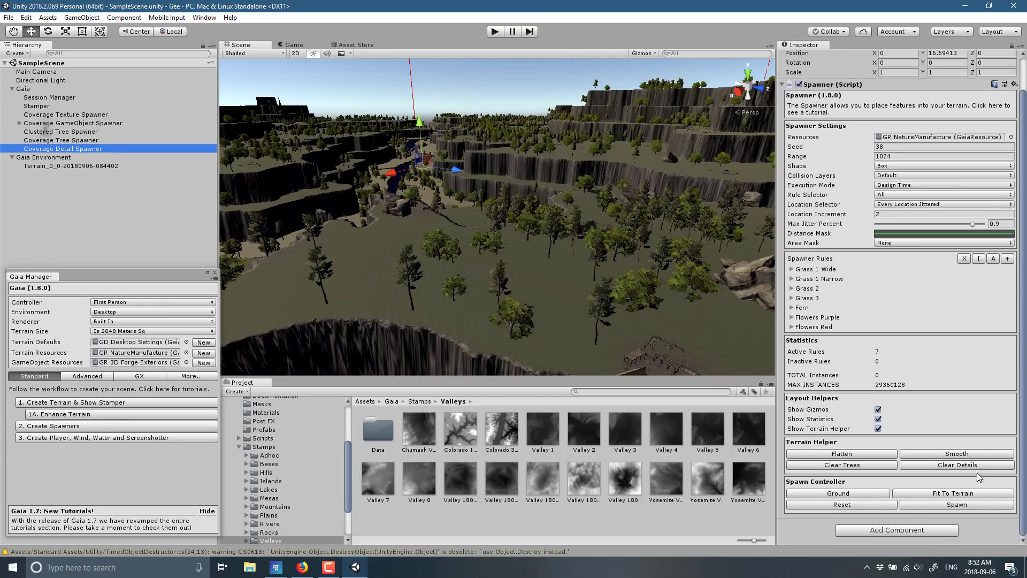
{"action": "left_click", "coordinate": [960, 506]}
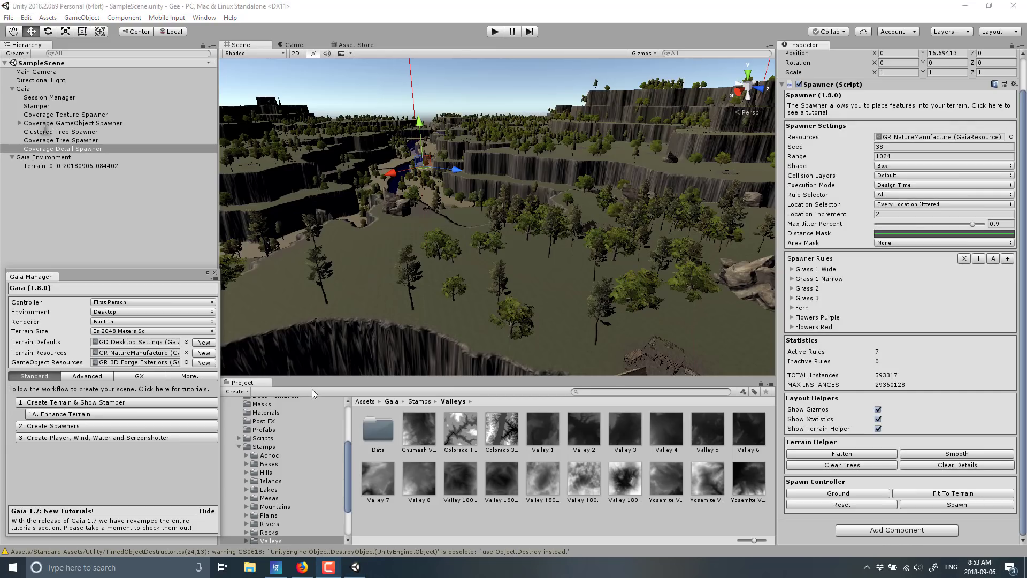
{"action": "right_click_drag", "start_coordinate": [550, 302], "coordinate": [236, 315]}
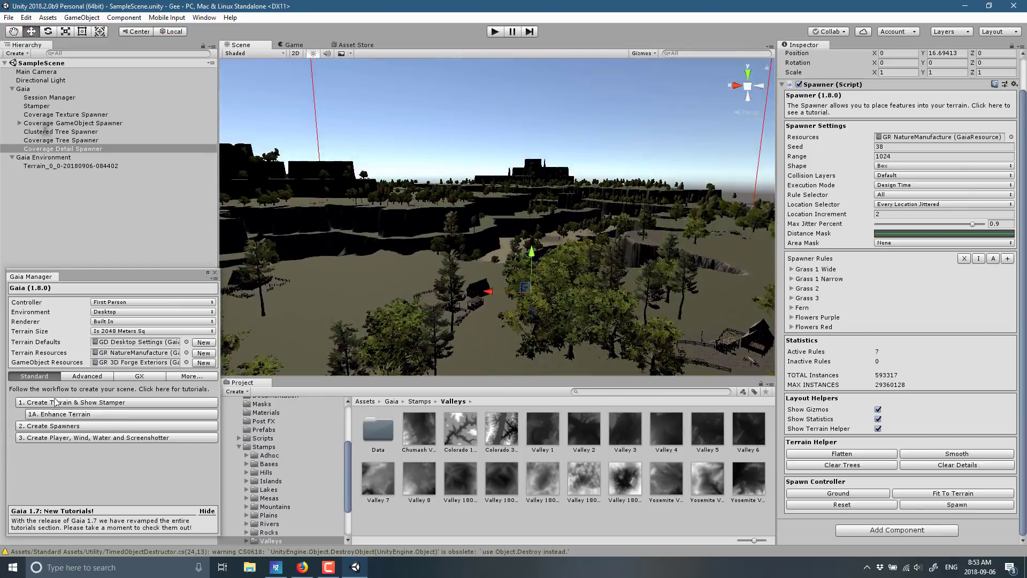
Create the player, wind, water and screenshotter objects with Gaia, keeping First Person as the controller.
{"action": "left_click", "coordinate": [65, 439]}
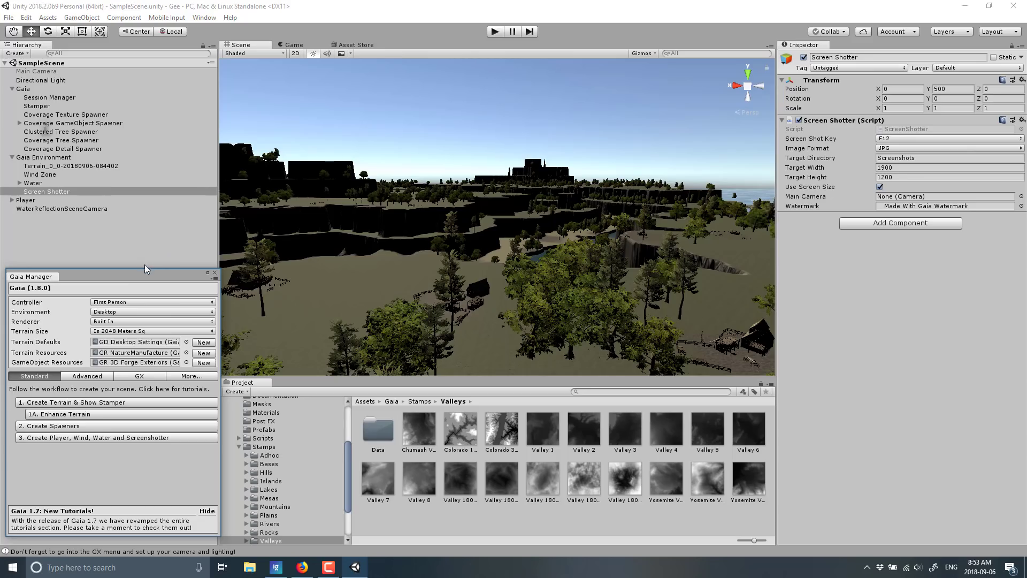
{"action": "left_click", "coordinate": [137, 303]}
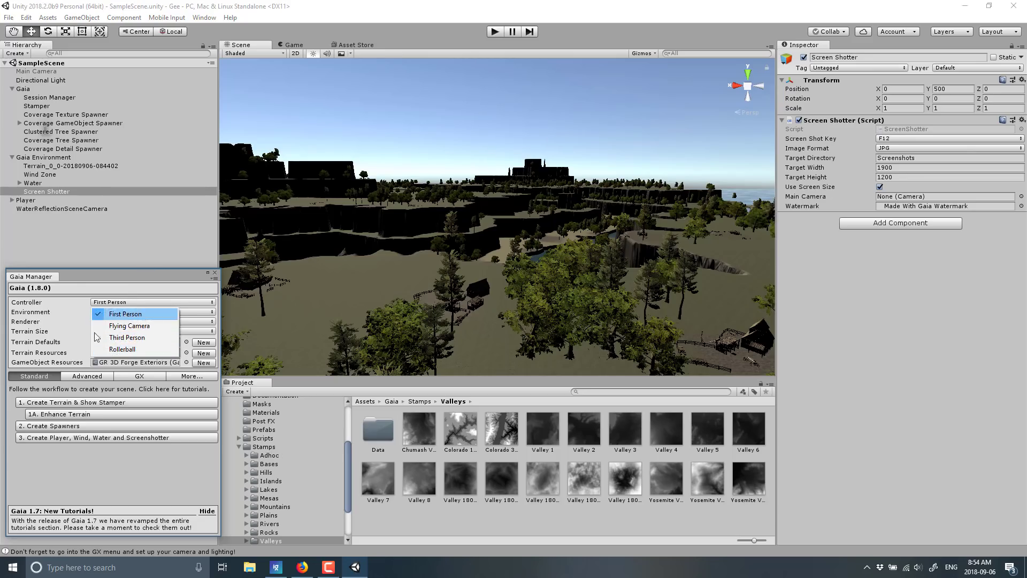
{"action": "left_click", "coordinate": [125, 314]}
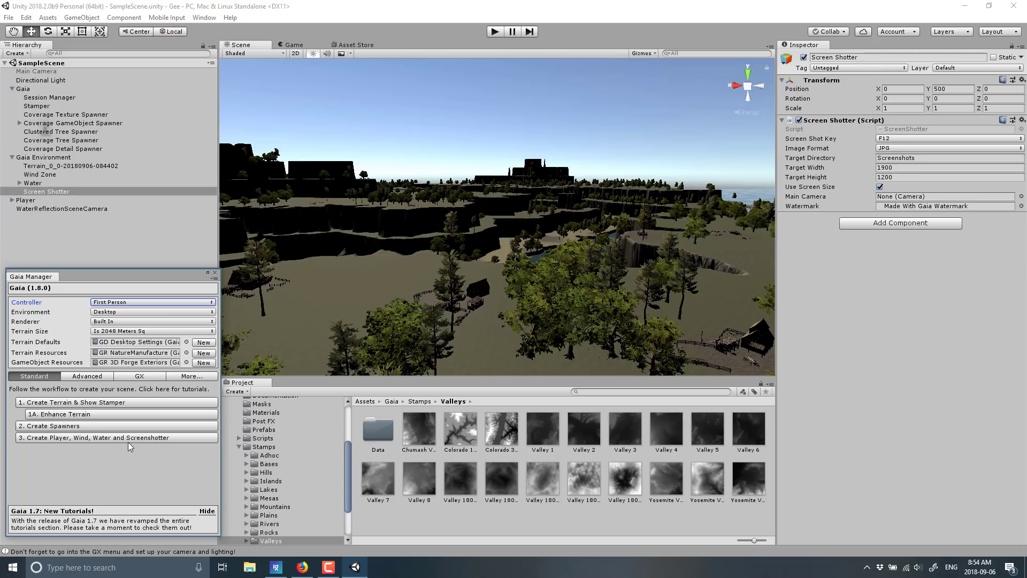
Inspect the Water object's settings, the river running through the valley, and the Wind Zone's settings.
{"action": "left_click", "coordinate": [42, 183]}
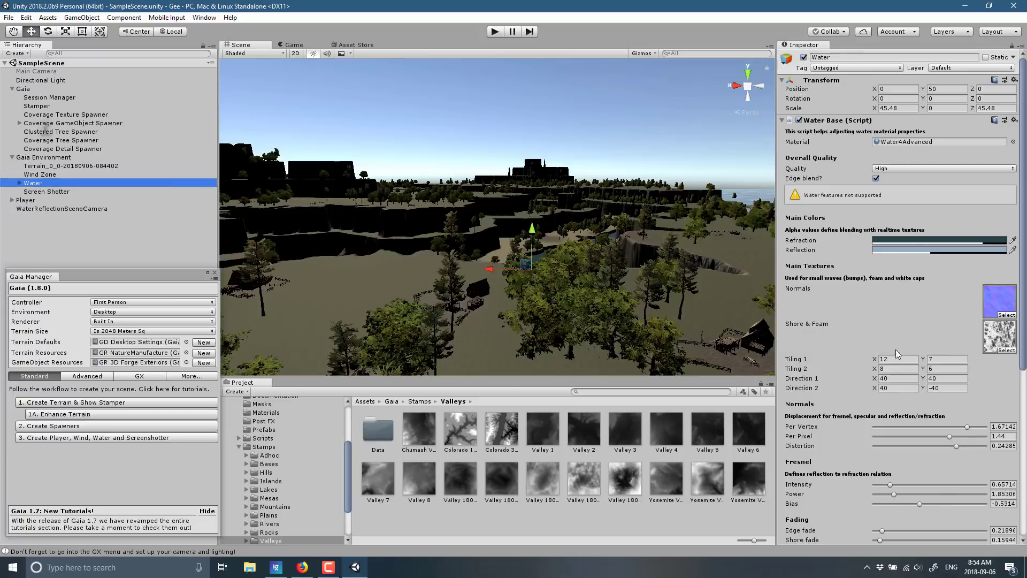
{"action": "right_click_drag", "start_coordinate": [488, 244], "coordinate": [618, 220]}
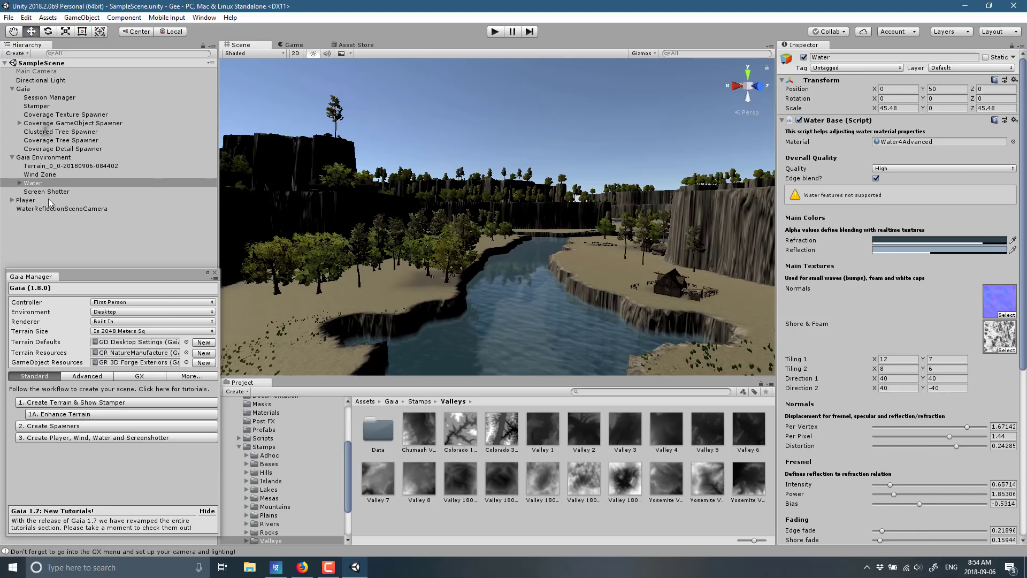
{"action": "left_click", "coordinate": [33, 175]}
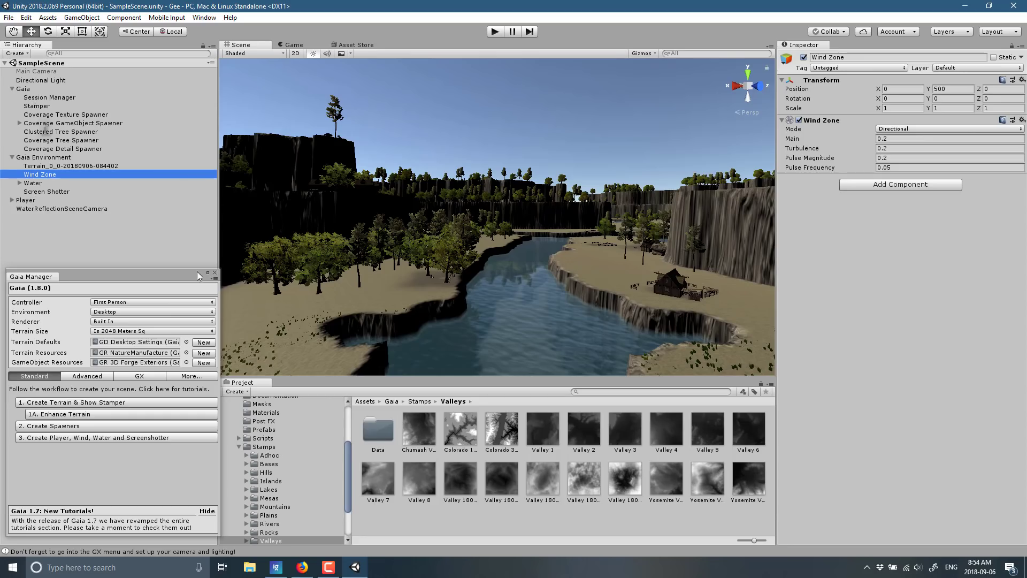
Examine Gaia's advanced tasks for creating the terrain, configuring individual spawners and adding common game objects.
{"action": "left_click", "coordinate": [82, 380]}
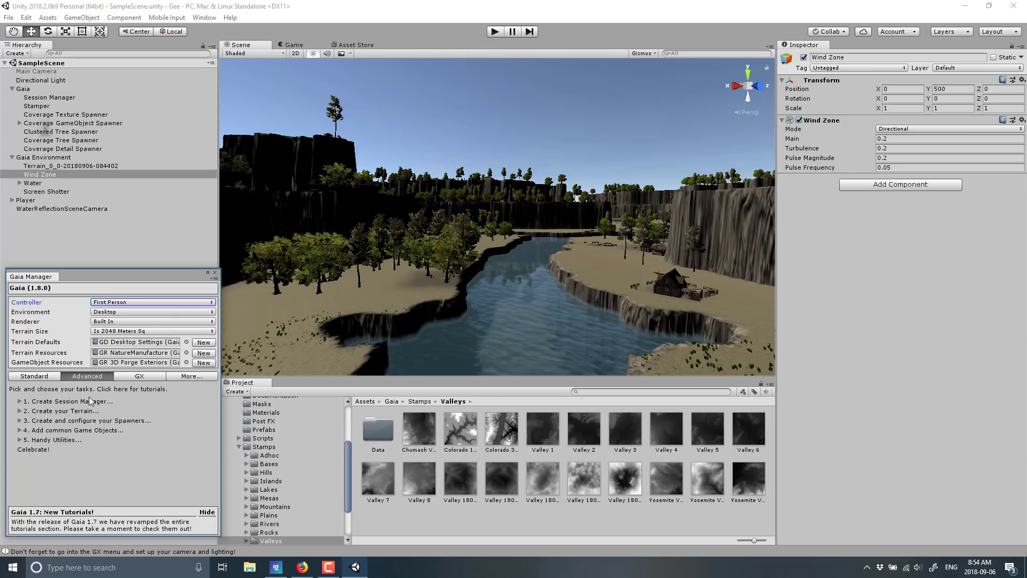
{"action": "left_click", "coordinate": [53, 377]}
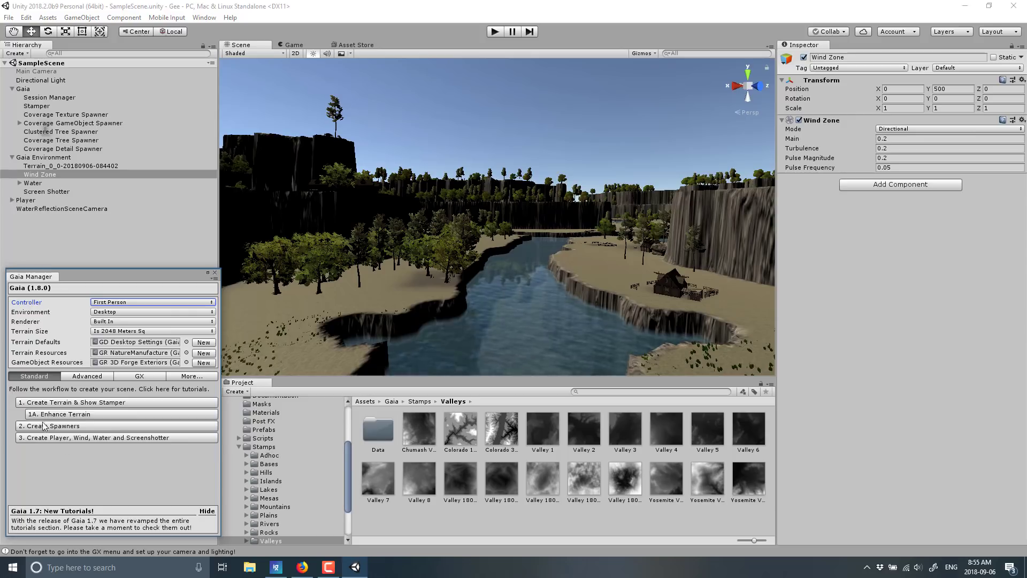
{"action": "left_click", "coordinate": [69, 378]}
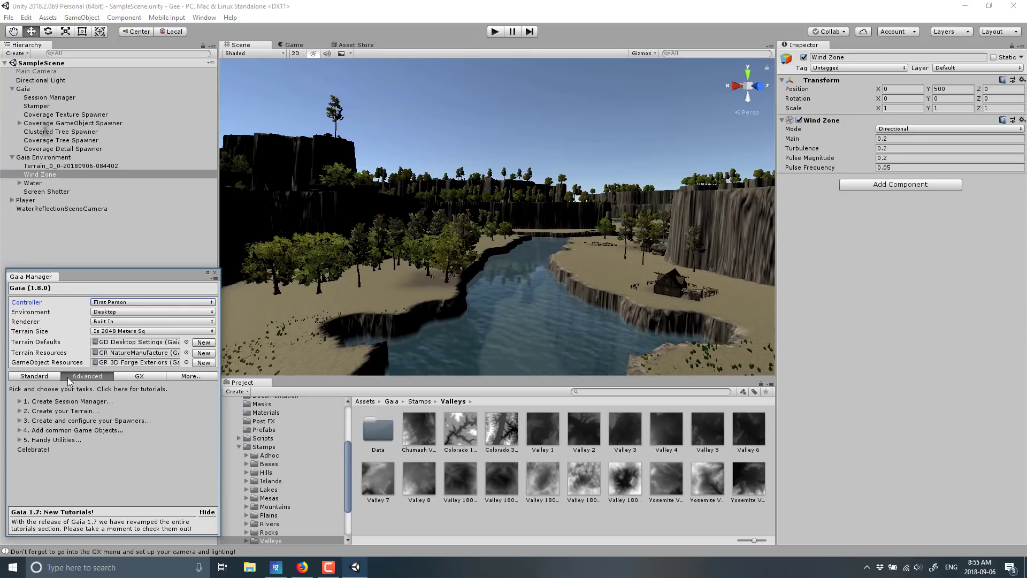
{"action": "left_click", "coordinate": [36, 411]}
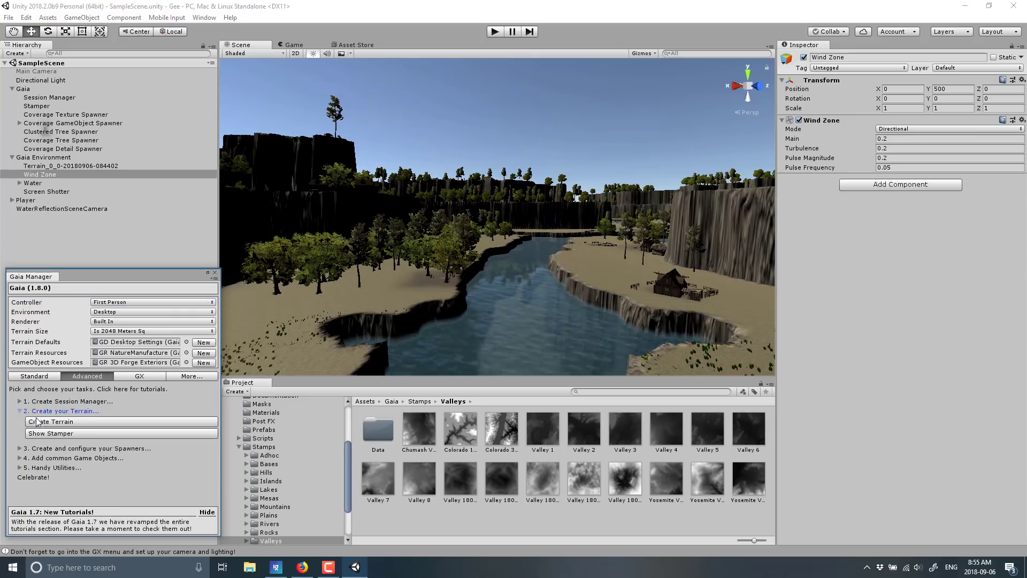
{"action": "left_click", "coordinate": [22, 449]}
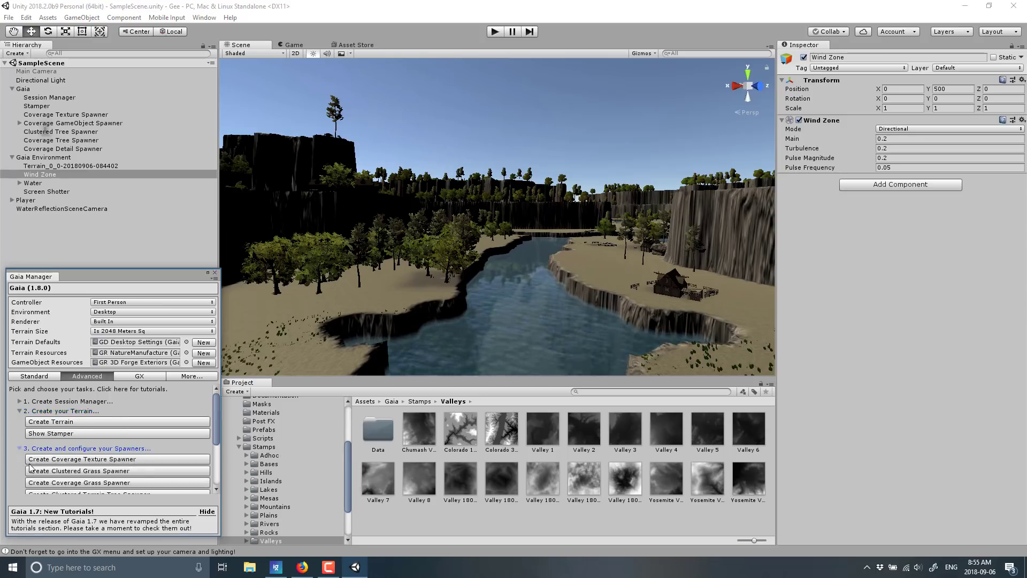
{"action": "scroll", "coordinate": [31, 467], "scroll_direction": "down", "scroll_amount": 3}
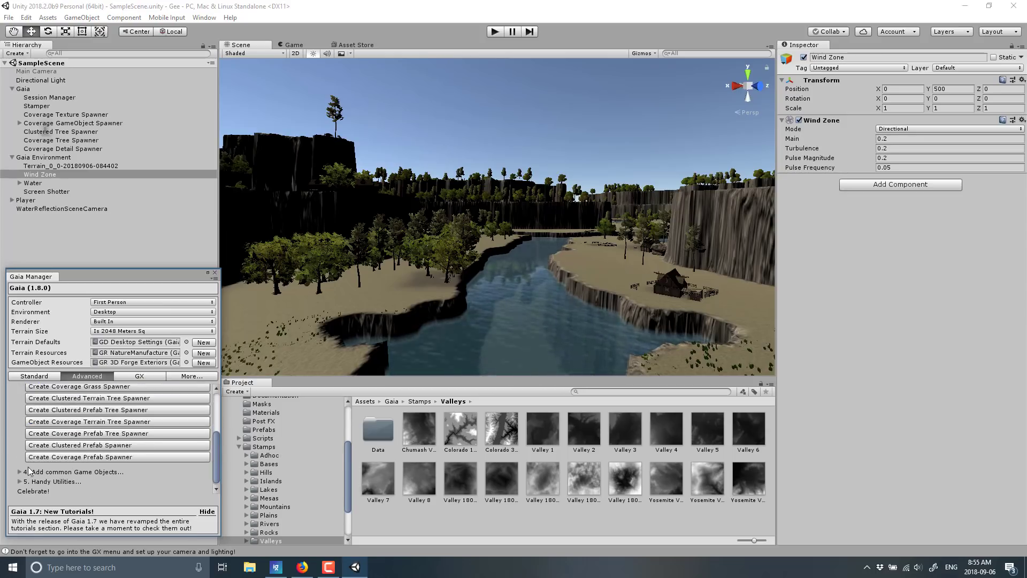
{"action": "left_click", "coordinate": [54, 472]}
{"action": "scroll", "coordinate": [64, 465], "scroll_direction": "down", "scroll_amount": 2}
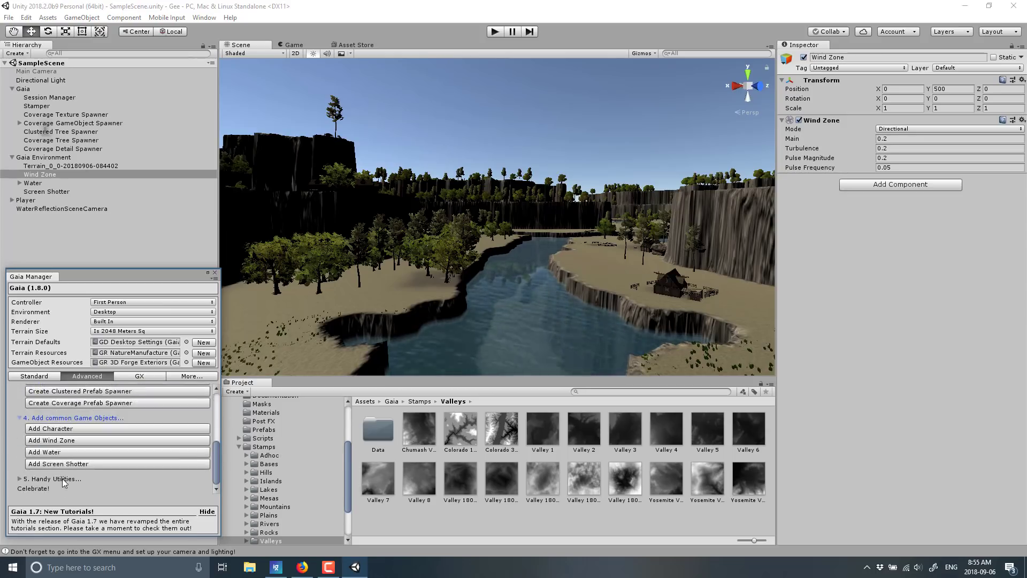
{"action": "scroll", "coordinate": [53, 422], "scroll_direction": "up", "scroll_amount": 5}
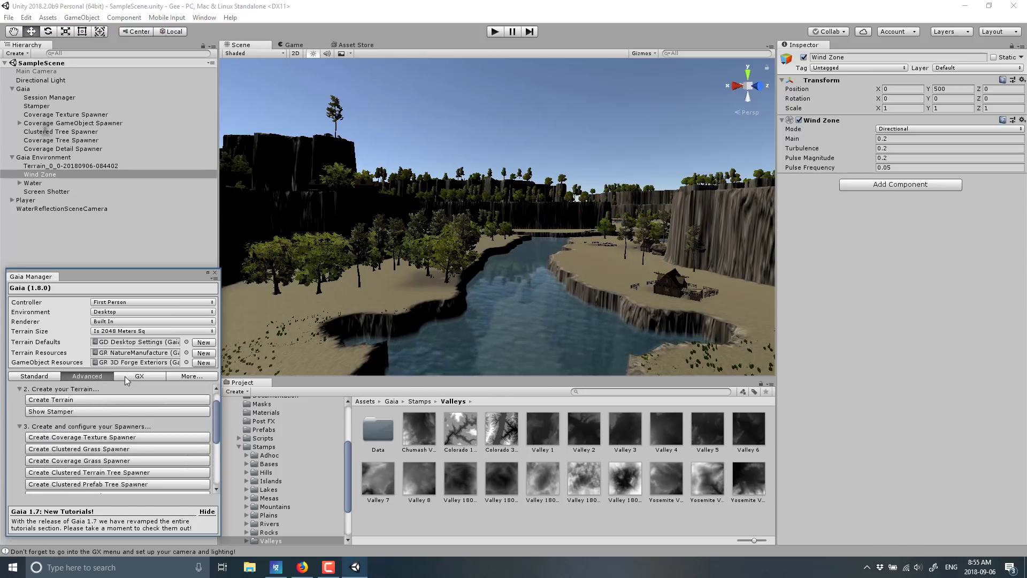
Try the morning and evening light presets from Gaia's Procedural Worlds extension, and settle on the afternoon light.
{"action": "left_click", "coordinate": [126, 377]}
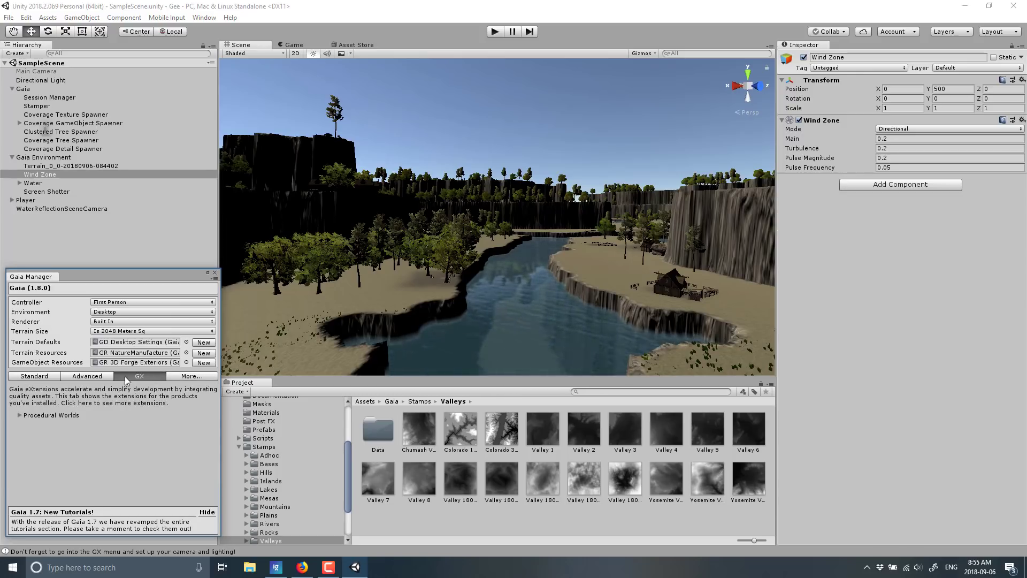
{"action": "left_click", "coordinate": [20, 415]}
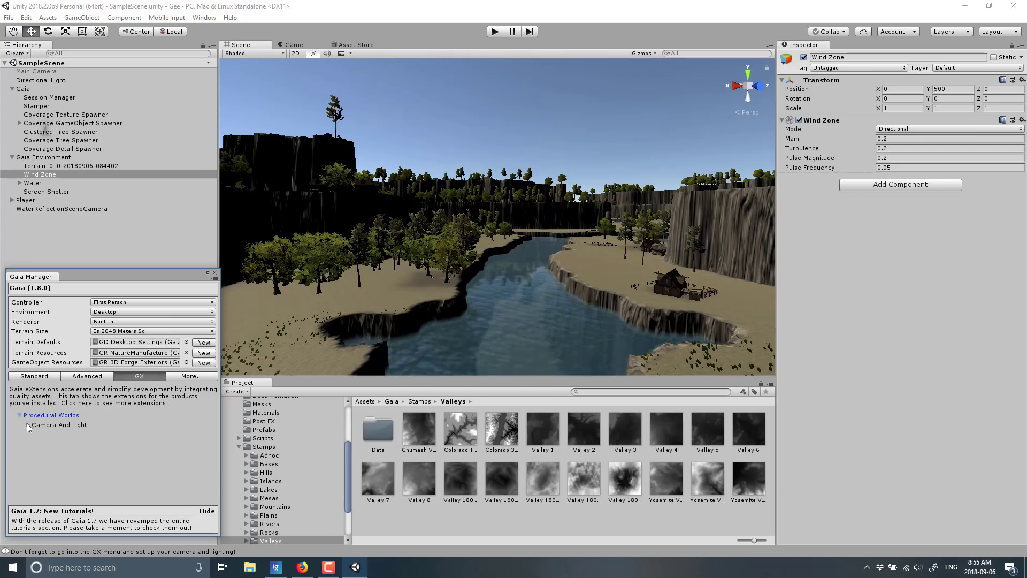
{"action": "left_click", "coordinate": [29, 426]}
{"action": "scroll", "coordinate": [83, 433], "scroll_direction": "down", "scroll_amount": 1}
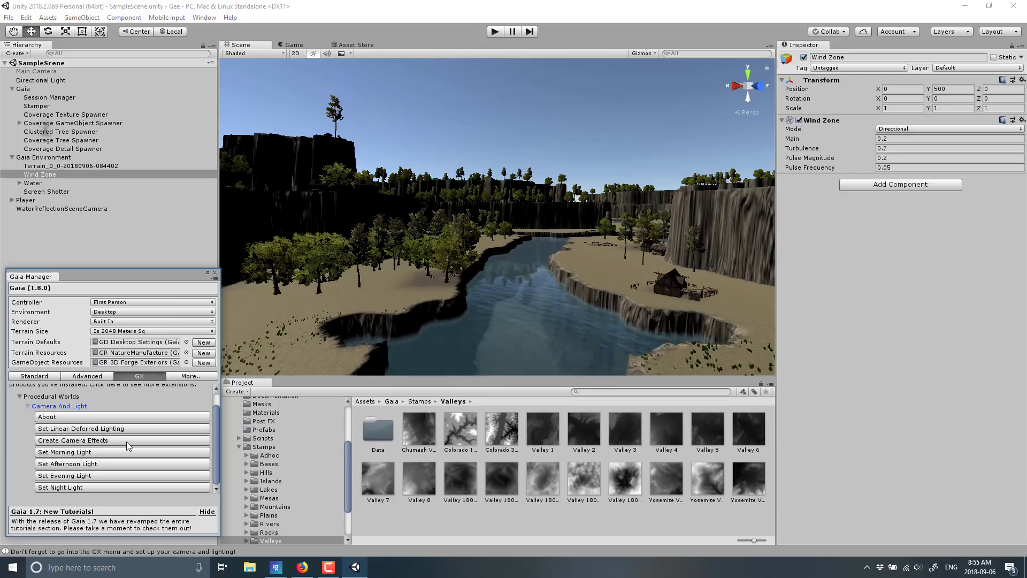
{"action": "left_click", "coordinate": [82, 454]}
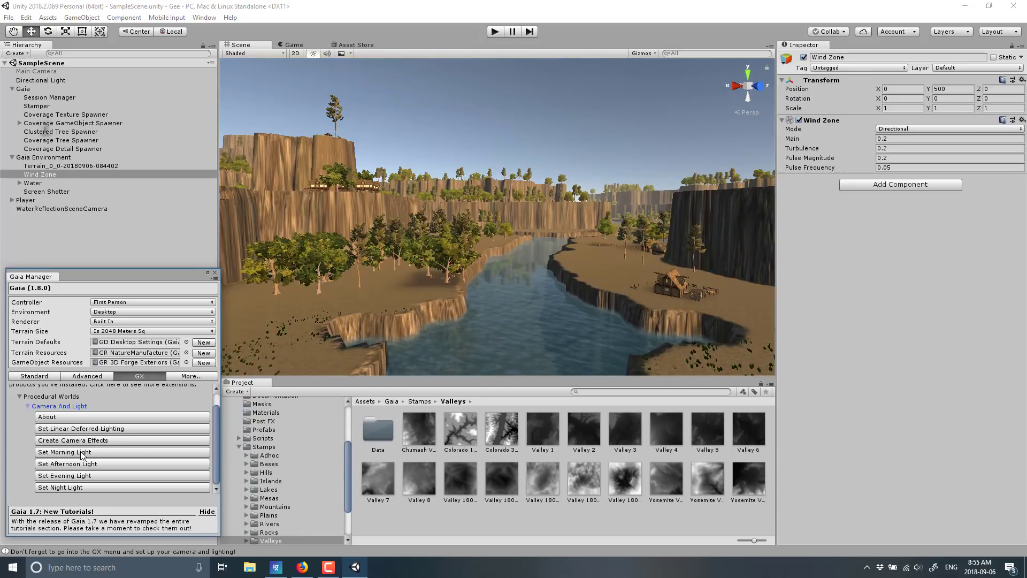
{"action": "left_click", "coordinate": [83, 476]}
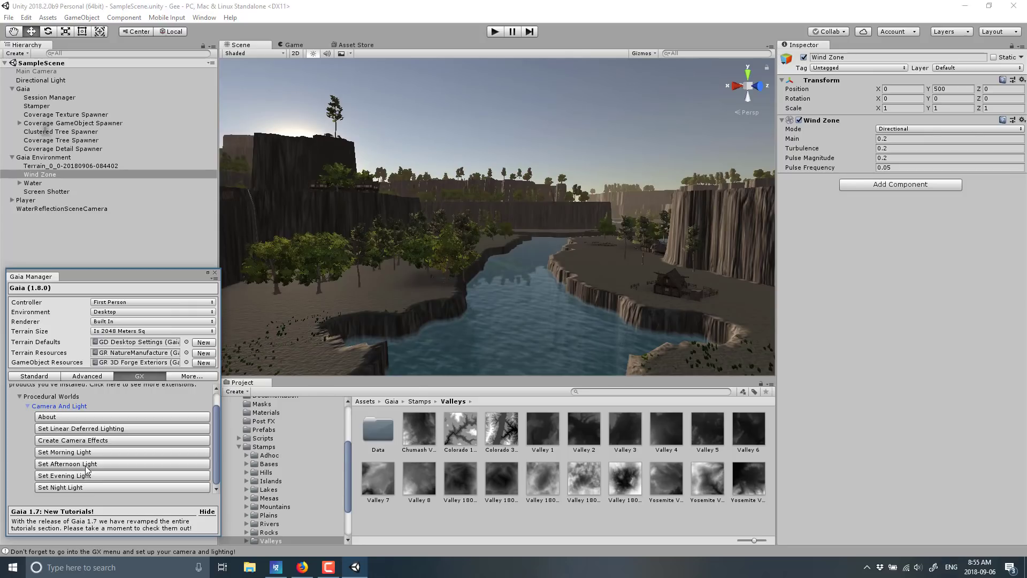
{"action": "left_click", "coordinate": [86, 467]}
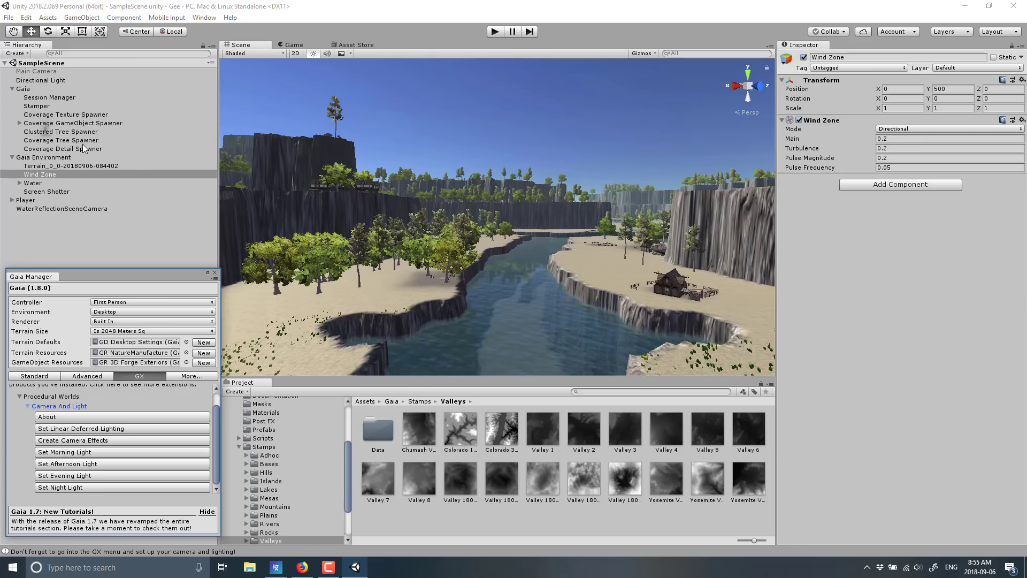
Raise a hill on the riverbank beside the wooden house using the terrain's Raise/Lower brush at size 25 and opacity 50.
{"action": "left_click", "coordinate": [70, 165]}
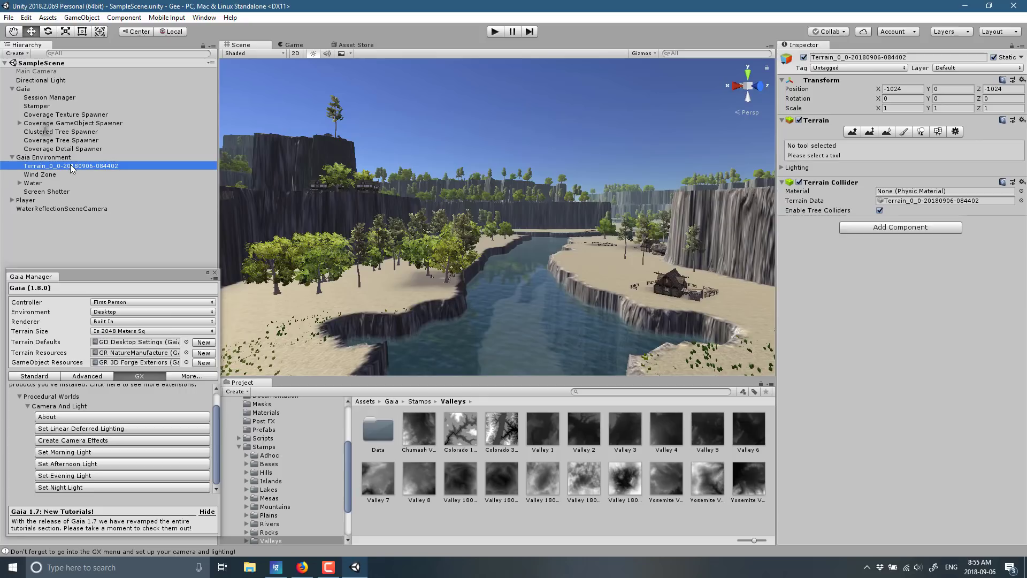
{"action": "left_click", "coordinate": [859, 131]}
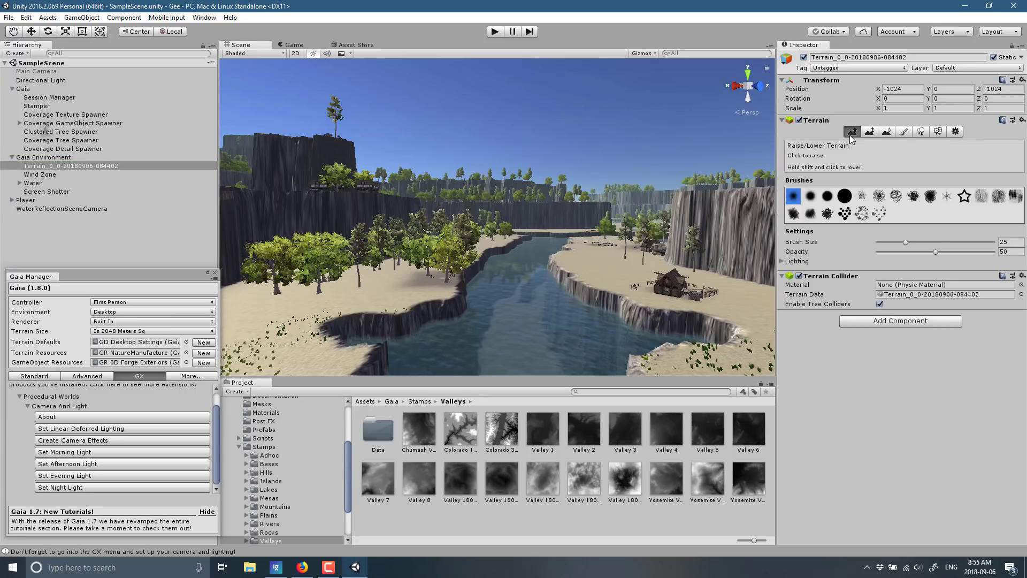
{"action": "left_click", "coordinate": [592, 276]}
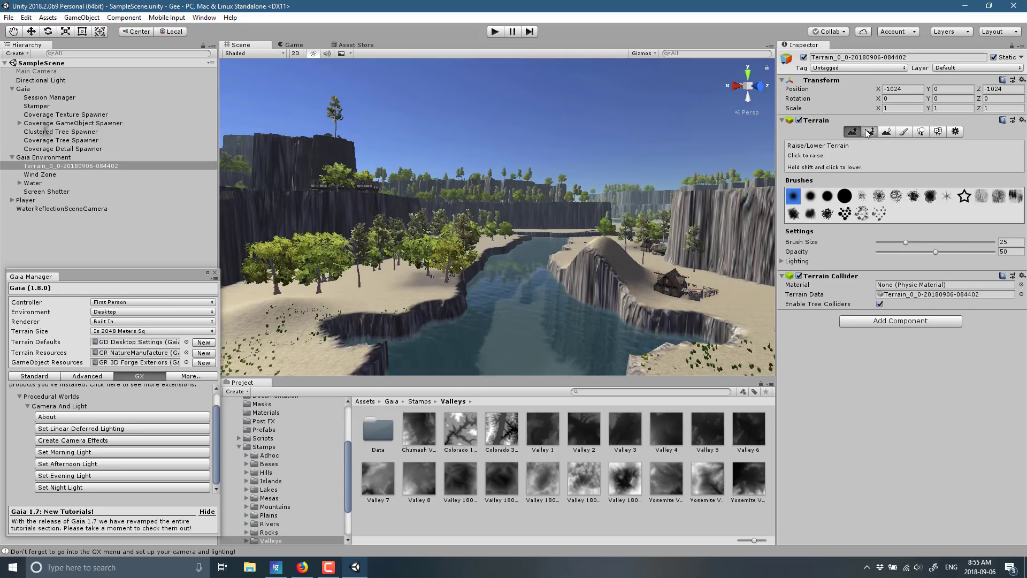
Paint broadleaf trees across both riverbanks and around the raised hill with the Paint Trees brush.
{"action": "left_click", "coordinate": [887, 131]}
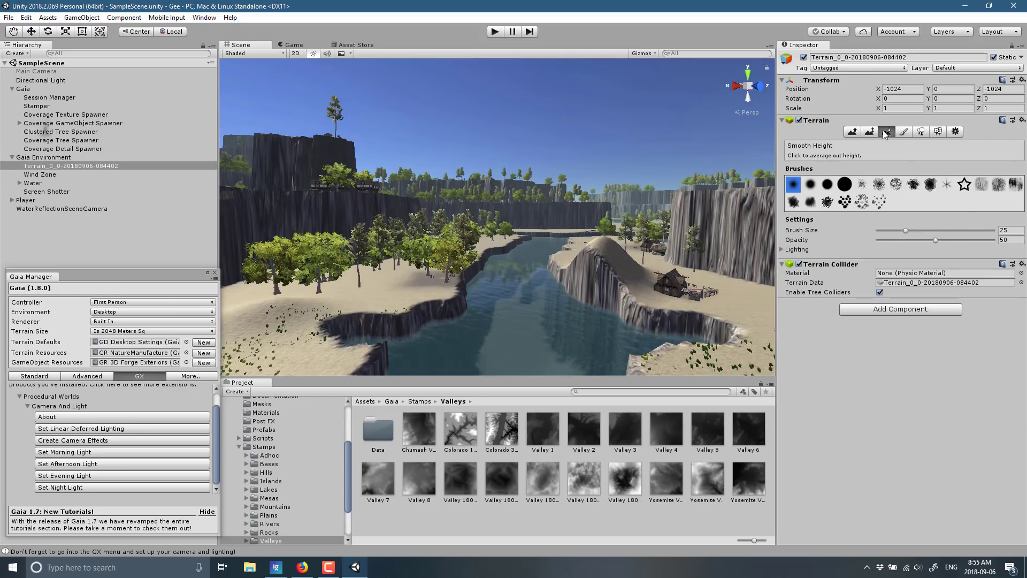
{"action": "left_click", "coordinate": [921, 133]}
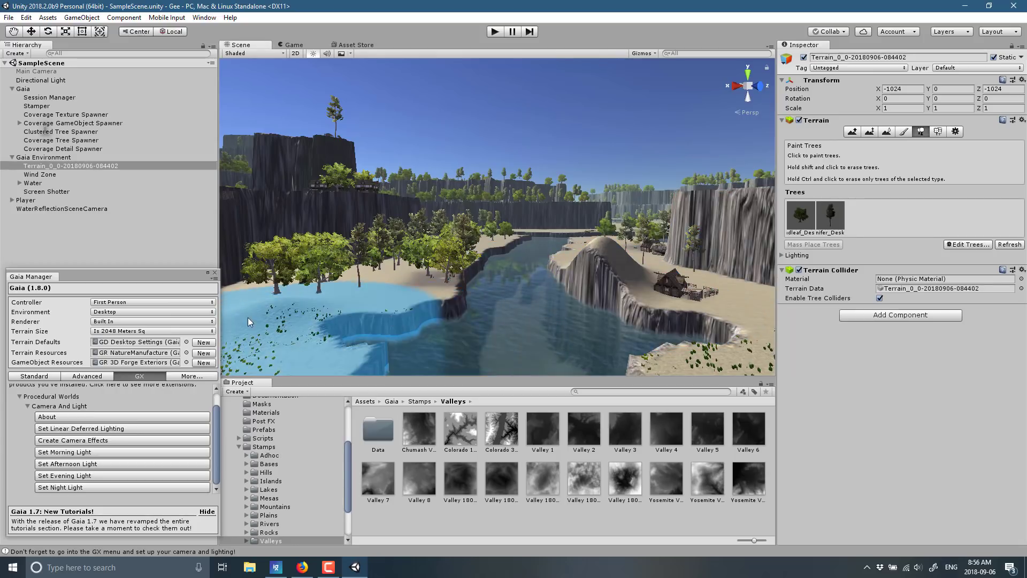
{"action": "left_click", "coordinate": [799, 216]}
{"action": "left_click", "coordinate": [316, 315]}
{"action": "mouse_move", "coordinate": [315, 315]}
{"action": "left_mouse_down"}
{"action": "mouse_move", "coordinate": [709, 284]}
{"action": "mouse_move", "coordinate": [564, 232]}
{"action": "left_mouse_up"}
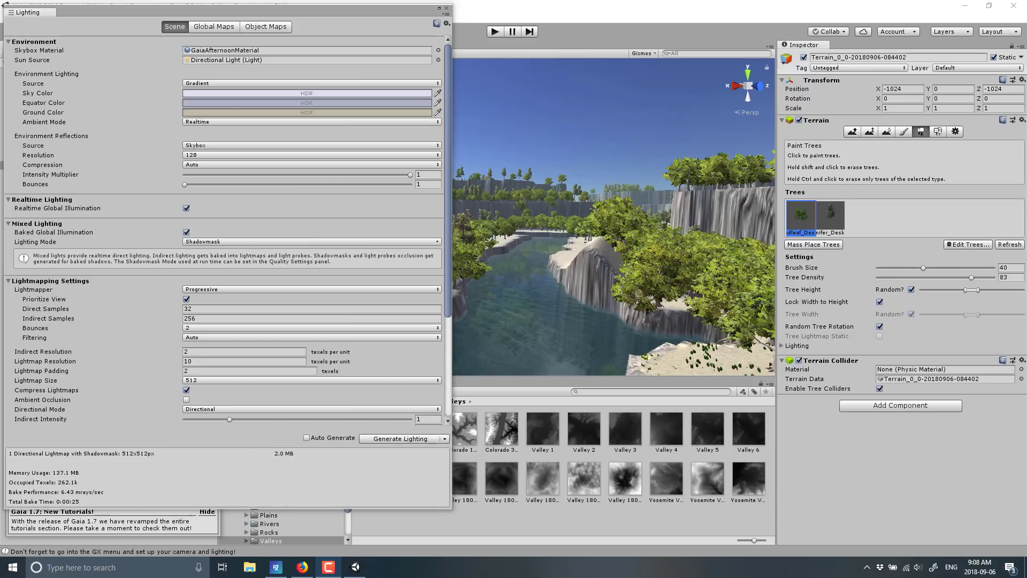
Close the lighting settings and play the scene, walking forward through the canyon in first person before stopping playback.
{"action": "left_click", "coordinate": [447, 10]}
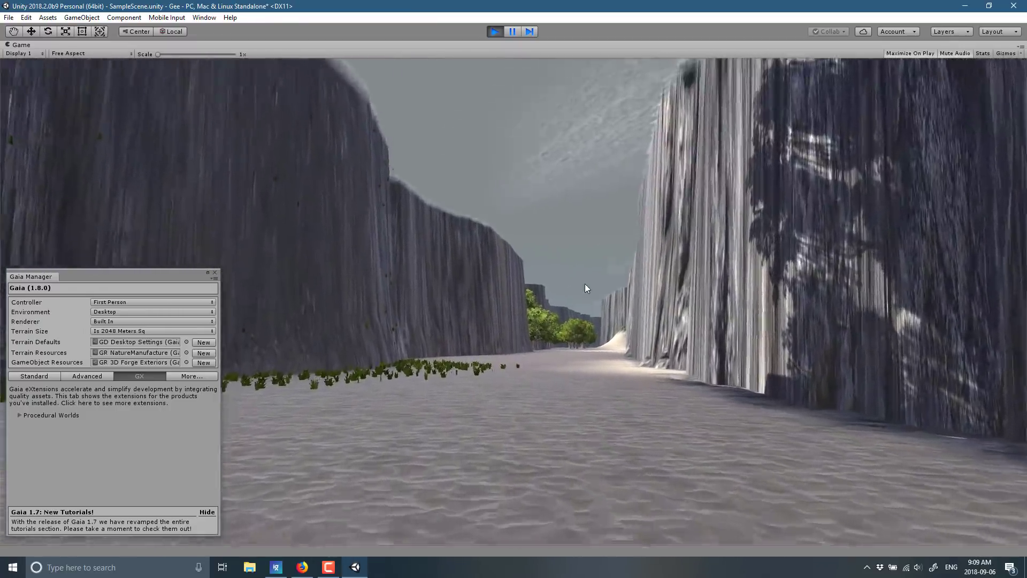
{"action": "key", "text": "w"}
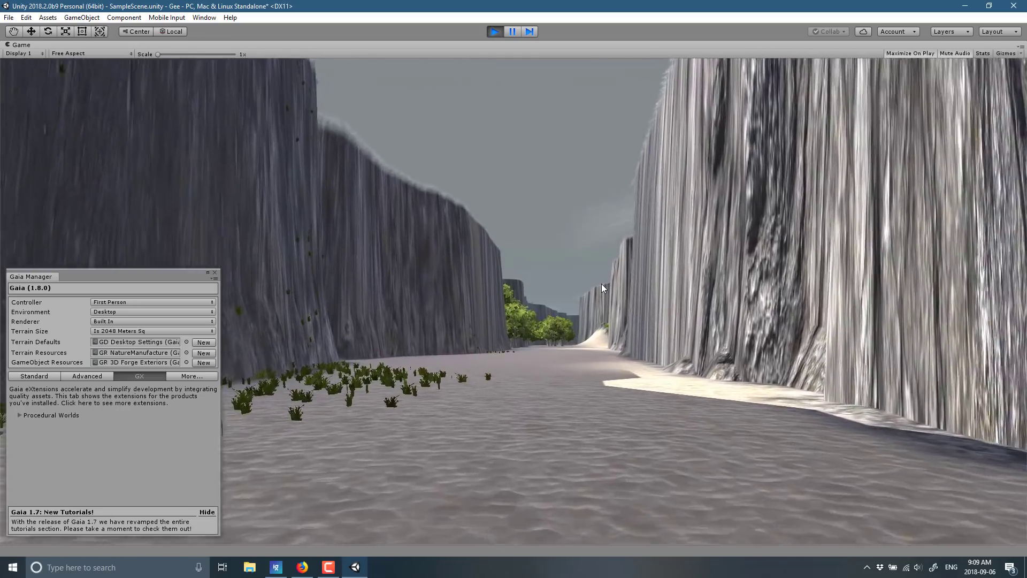
{"action": "key", "text": "w"}
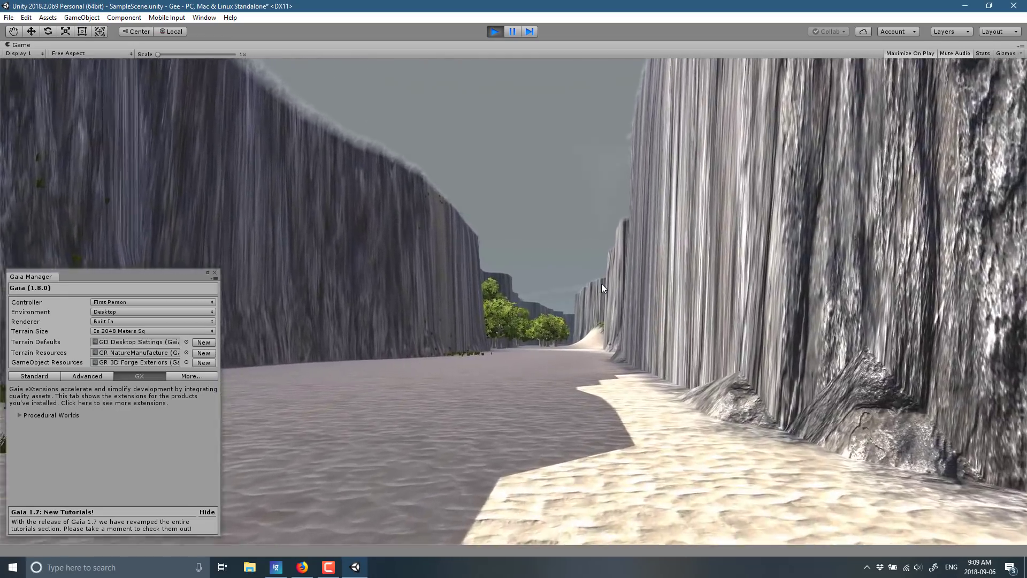
{"action": "key", "text": "w"}
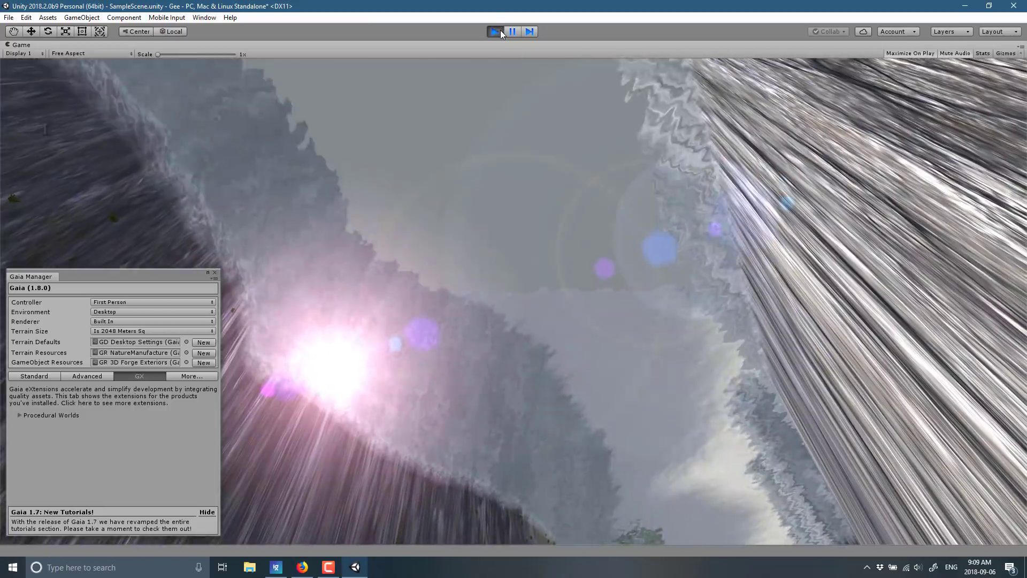
{"action": "left_click", "coordinate": [497, 31]}
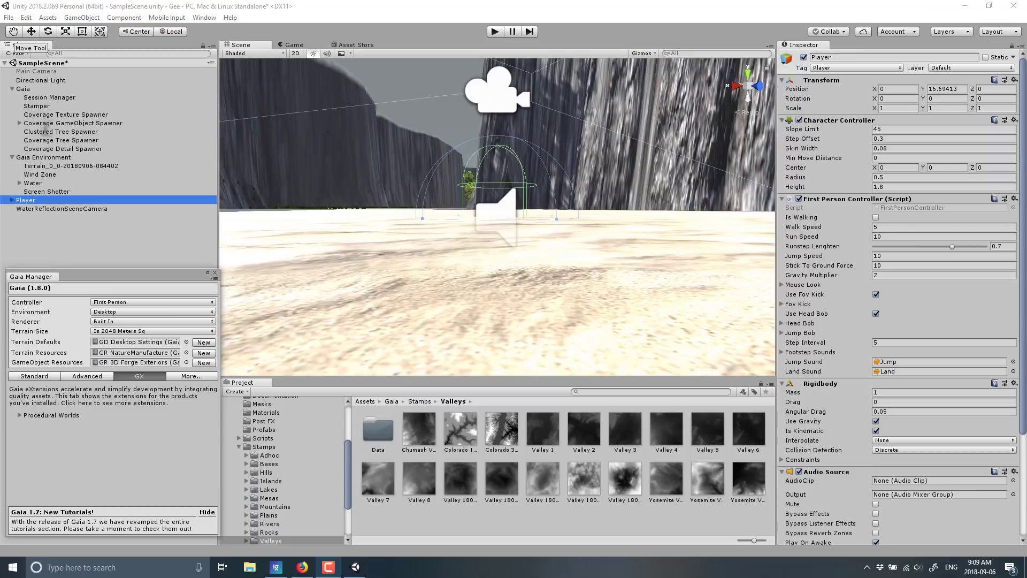
Move the Player object up from the canyon floor to a Y position of about 27.88.
{"action": "left_click", "coordinate": [31, 32]}
{"action": "scroll", "coordinate": [470, 257], "scroll_direction": "down", "scroll_amount": 3}
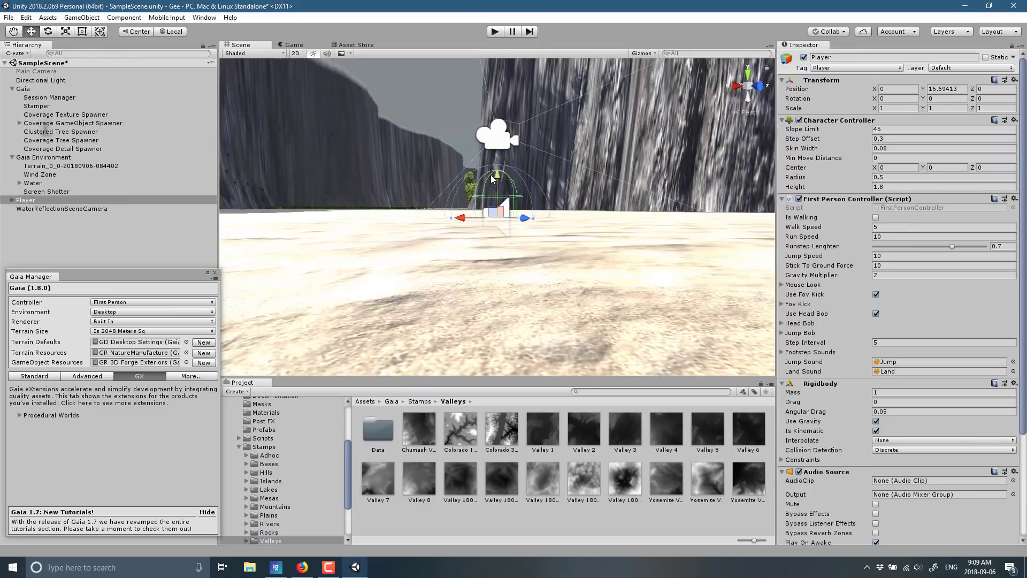
{"action": "left_click_drag", "start_coordinate": [500, 173], "coordinate": [508, 70]}
{"action": "key", "text": "f"}
{"action": "scroll", "coordinate": [538, 206], "scroll_direction": "down", "scroll_amount": 4}
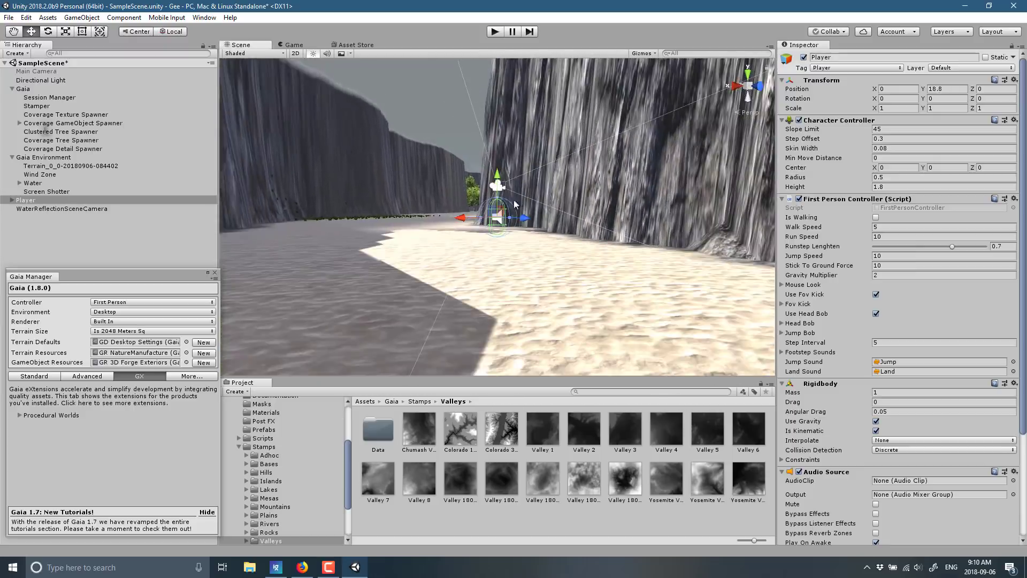
{"action": "left_click_drag", "start_coordinate": [497, 198], "coordinate": [490, 104]}
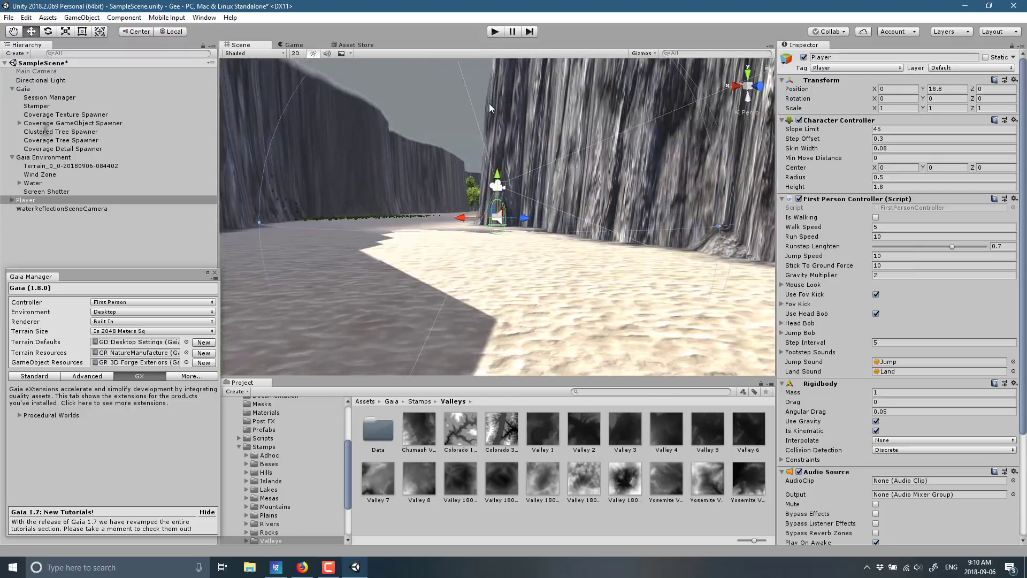
{"action": "left_click_drag", "start_coordinate": [497, 175], "coordinate": [495, 569]}
{"action": "key", "text": "f"}
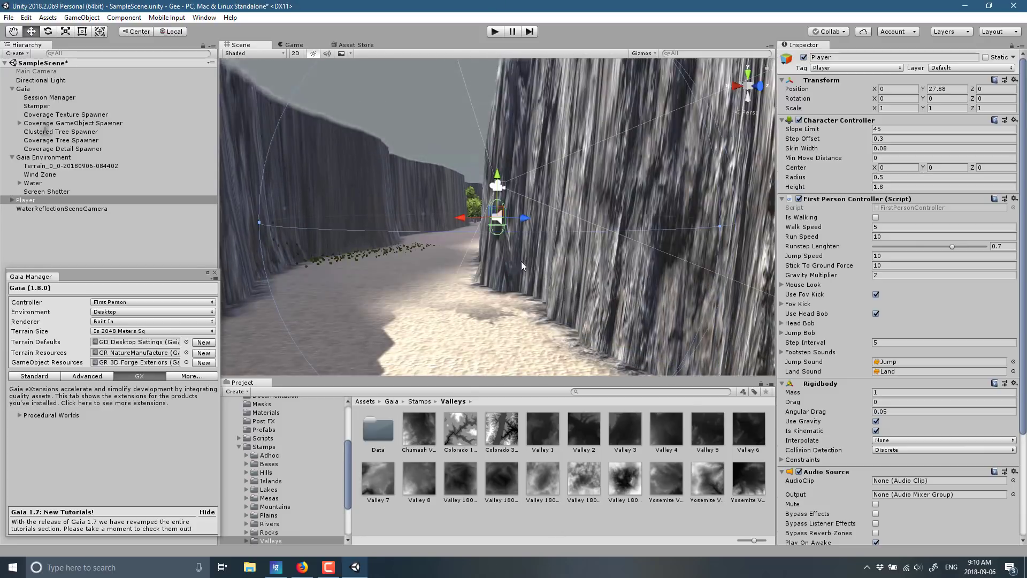
Raise the Player object out of the canyon to a Y position of about 58.53, keeping it framed in the scene.
{"action": "left_click_drag", "start_coordinate": [497, 178], "coordinate": [514, 542]}
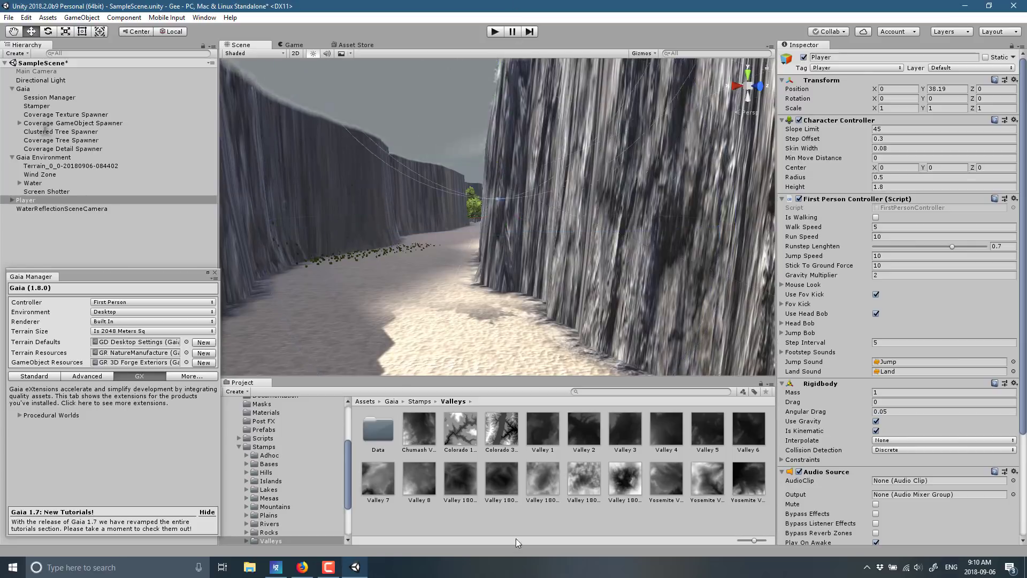
{"action": "key", "text": "f"}
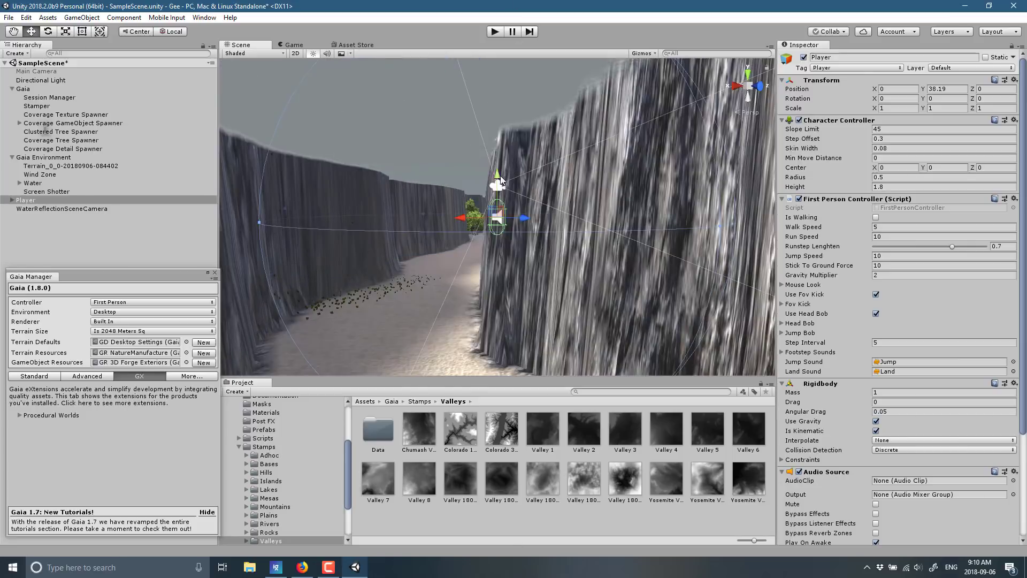
{"action": "left_click_drag", "start_coordinate": [498, 176], "coordinate": [517, 556]}
{"action": "key", "text": "f"}
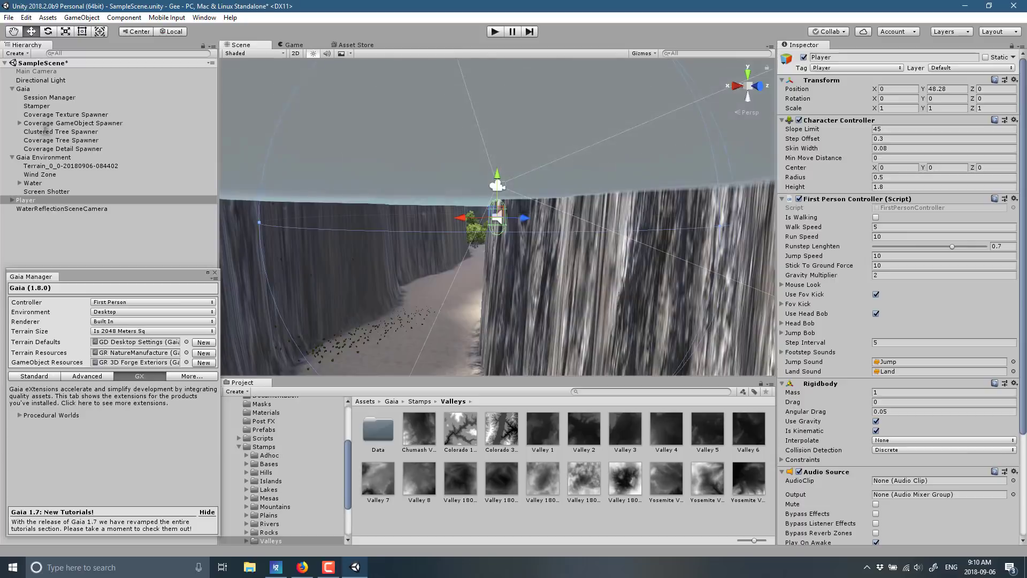
{"action": "left_click_drag", "start_coordinate": [502, 183], "coordinate": [496, 554]}
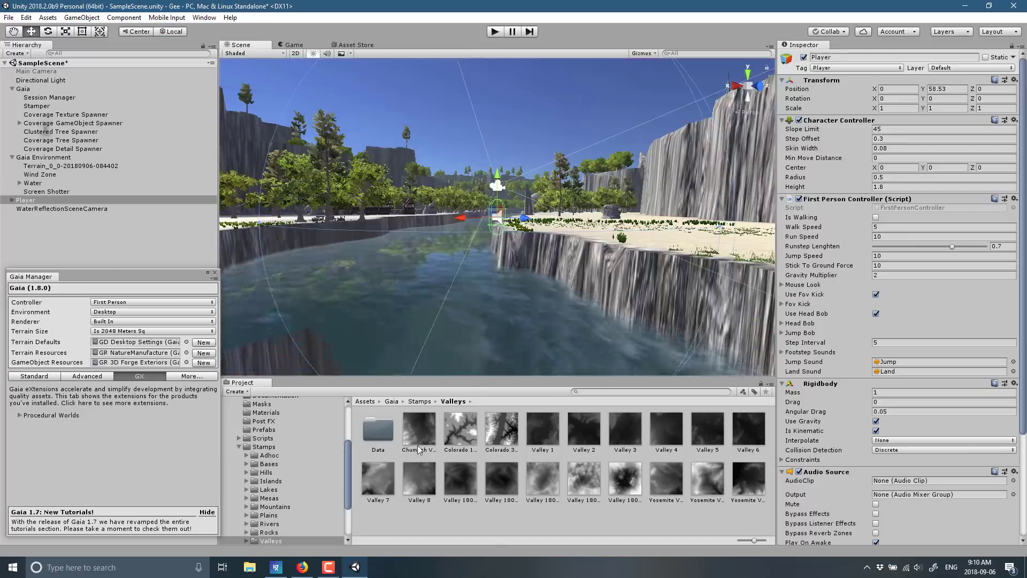
Move the Player over the sandy riverbank, to about X -11.83, Y 60.22, Z 8.3.
{"action": "left_click_drag", "start_coordinate": [528, 220], "coordinate": [611, 232]}
{"action": "left_click_drag", "start_coordinate": [499, 185], "coordinate": [499, 170]}
{"action": "left_click_drag", "start_coordinate": [523, 218], "coordinate": [530, 219]}
{"action": "left_click_drag", "start_coordinate": [463, 220], "coordinate": [615, 387]}
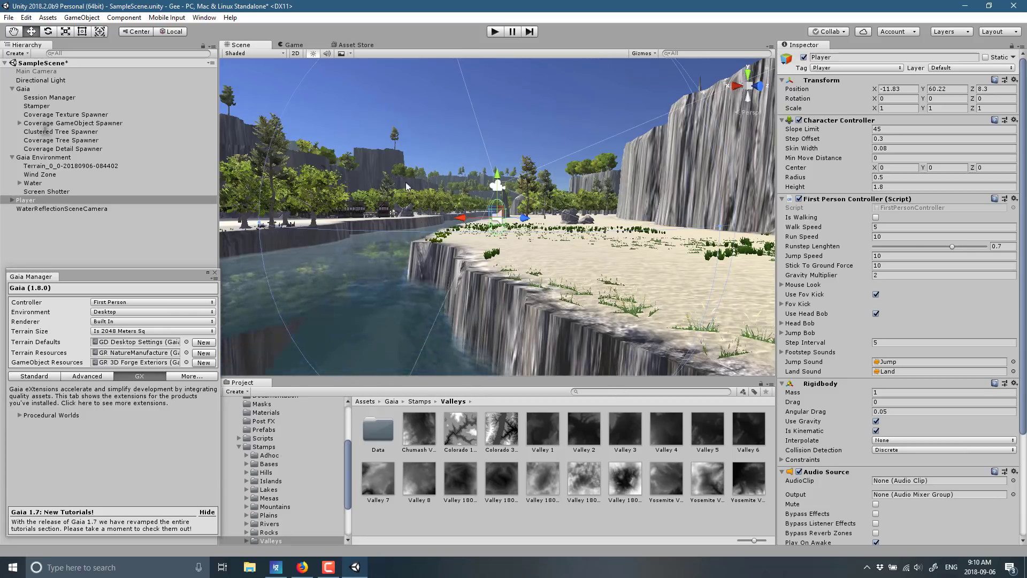
Play the scene and walk in first person across the sandy bank and along the river's edge.
{"action": "left_click", "coordinate": [496, 31]}
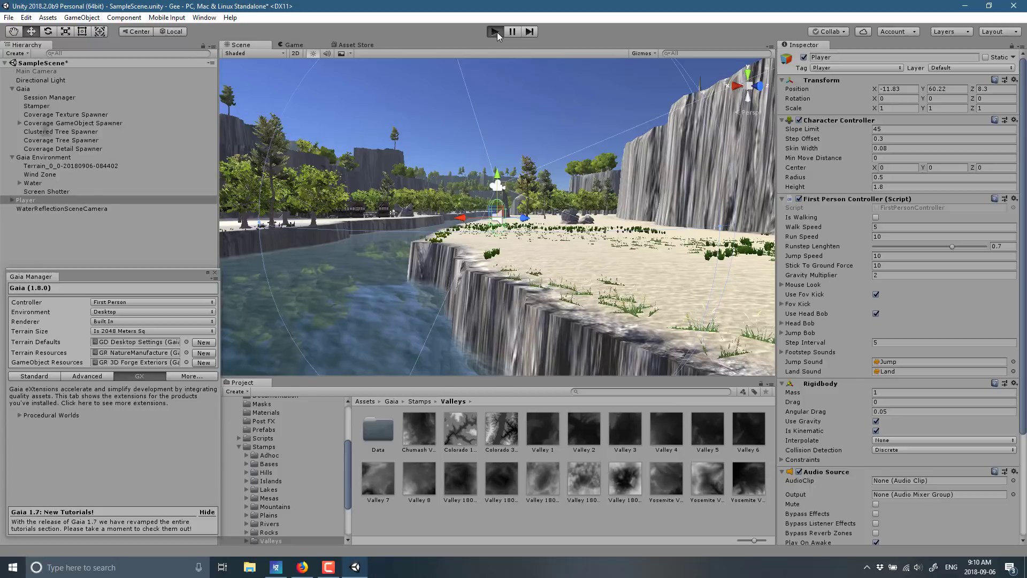
{"action": "left_click", "coordinate": [496, 31]}
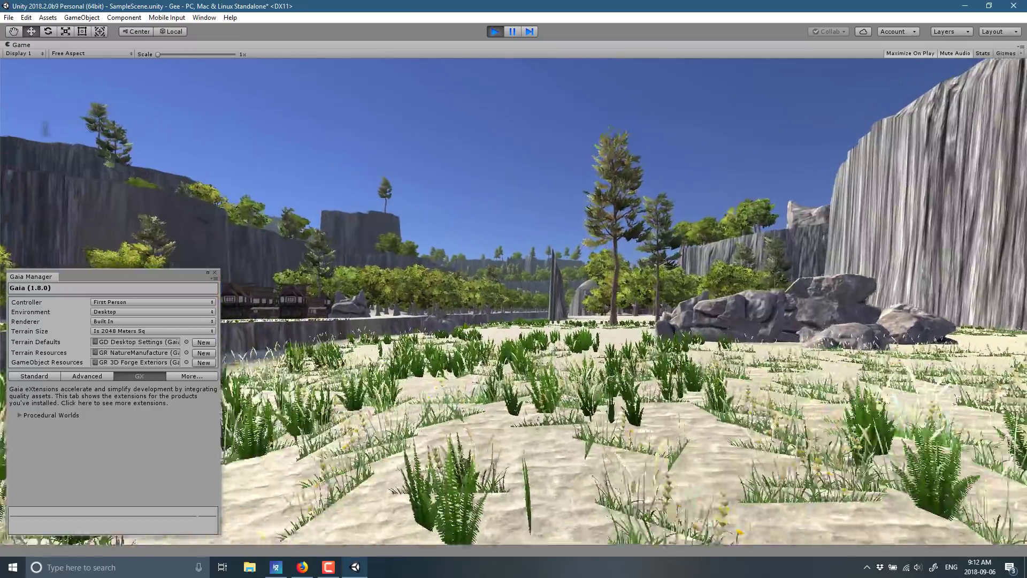
{"action": "key", "text": "w"}
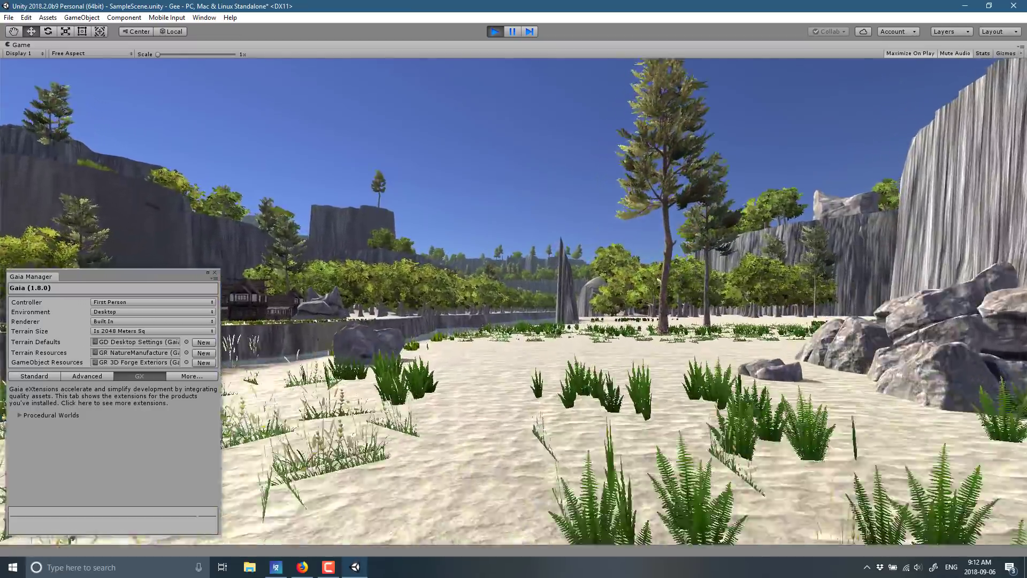
{"action": "key", "text": "w"}
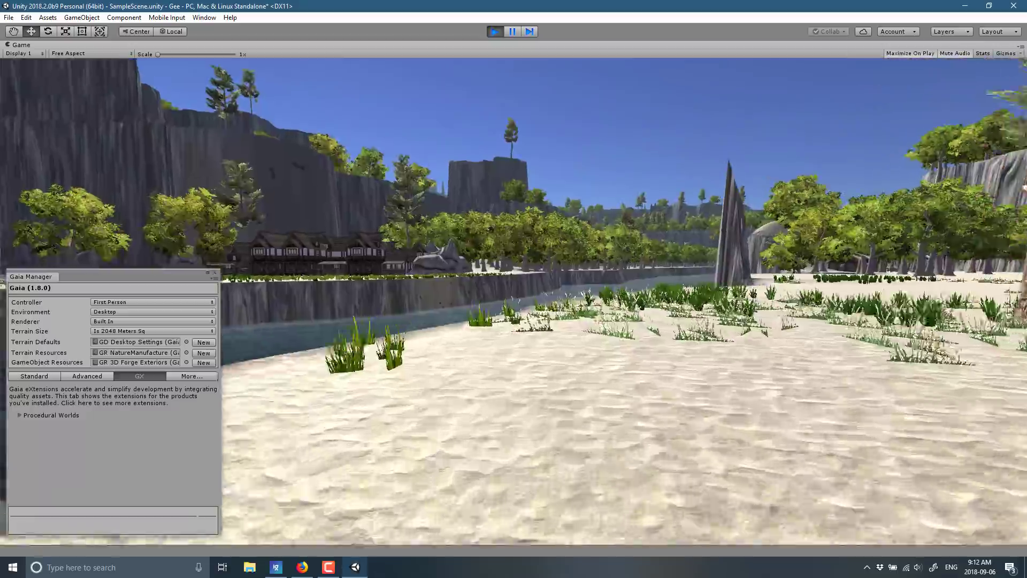
{"action": "key", "text": "w"}
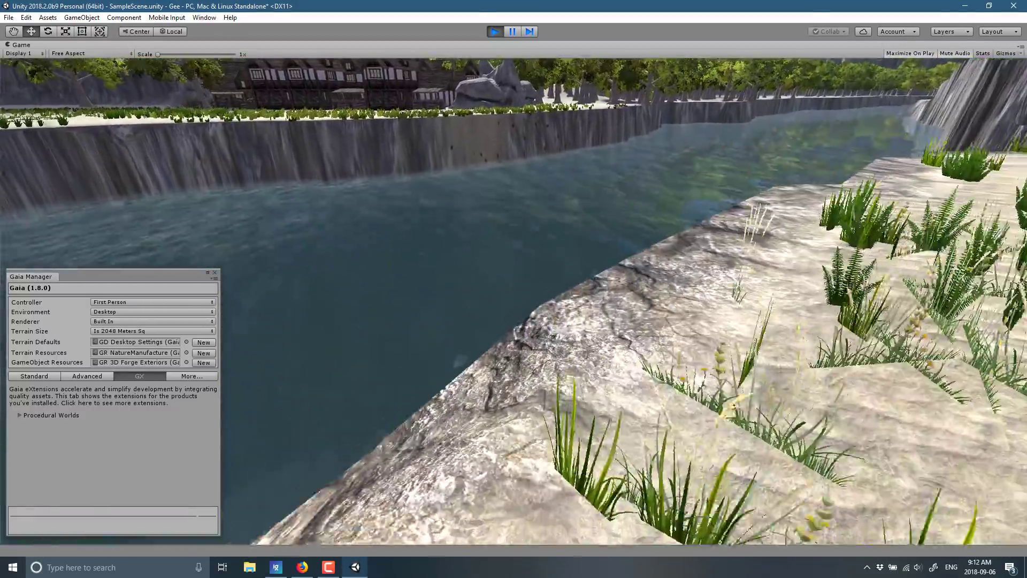
{"action": "key", "text": "w"}
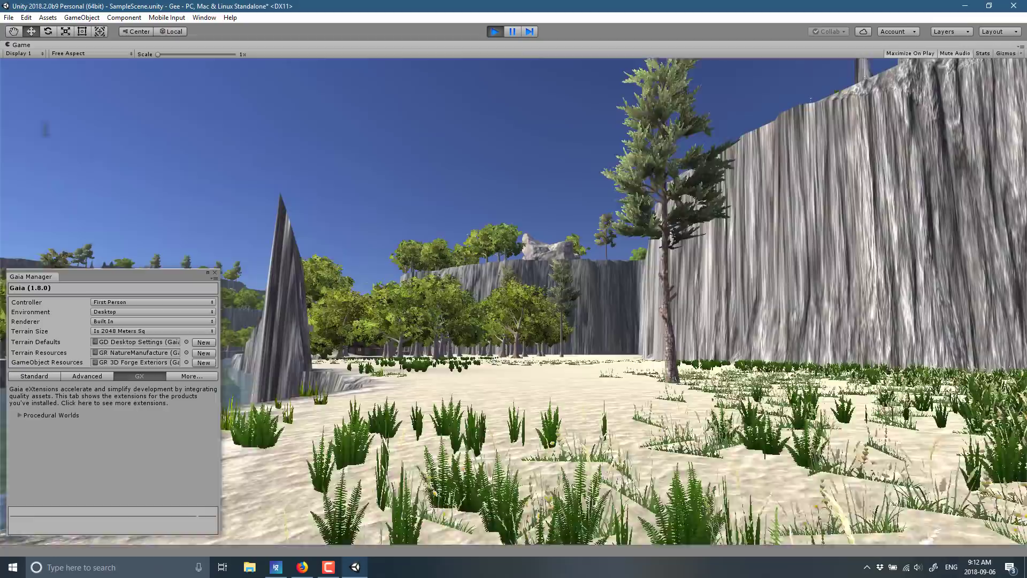
Walk through the village past the fenced houses, trees and boulders to the open grassy valley, and stop playback.
{"action": "key", "text": "w"}
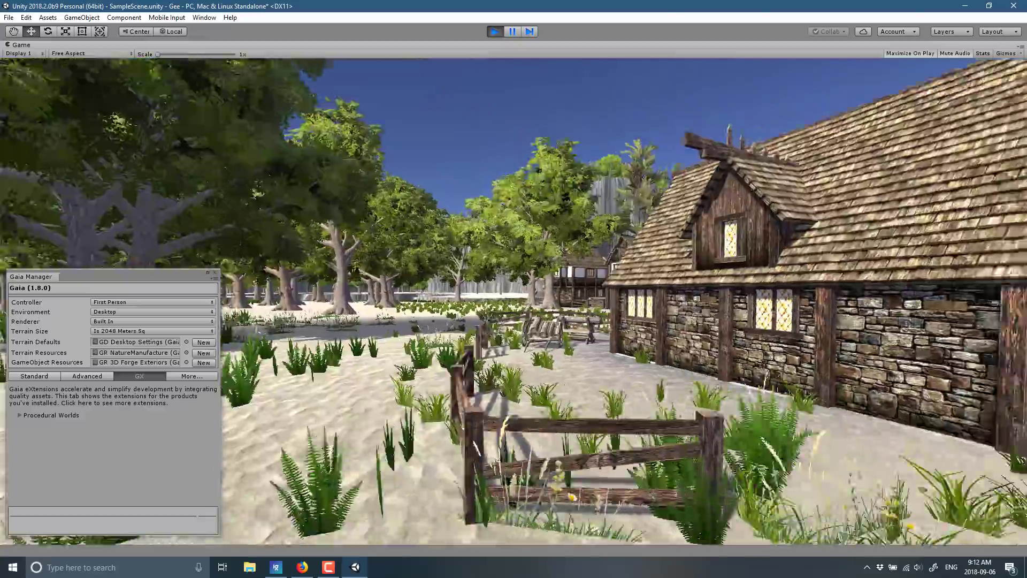
{"action": "key", "text": "w"}
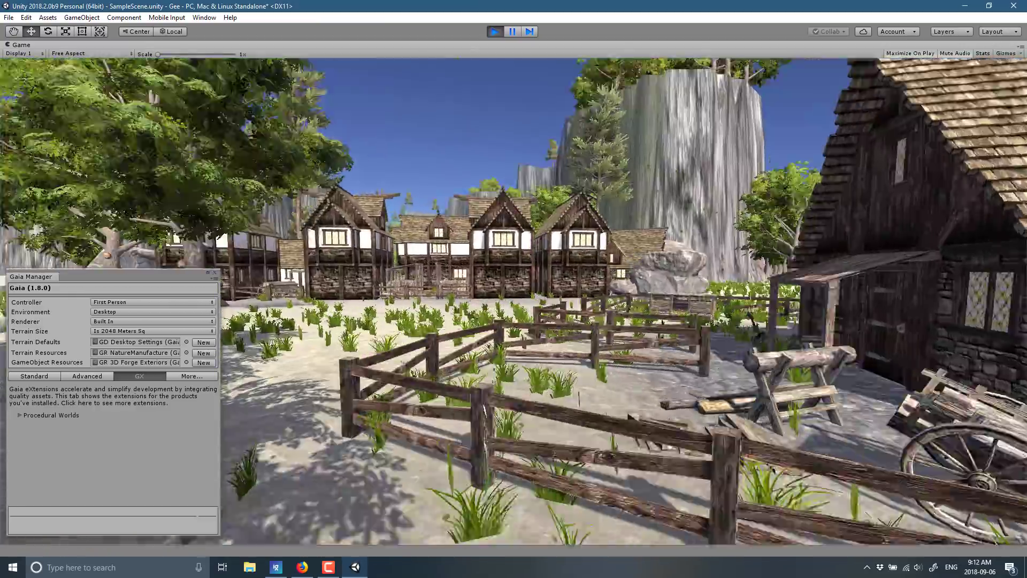
{"action": "key", "text": "s"}
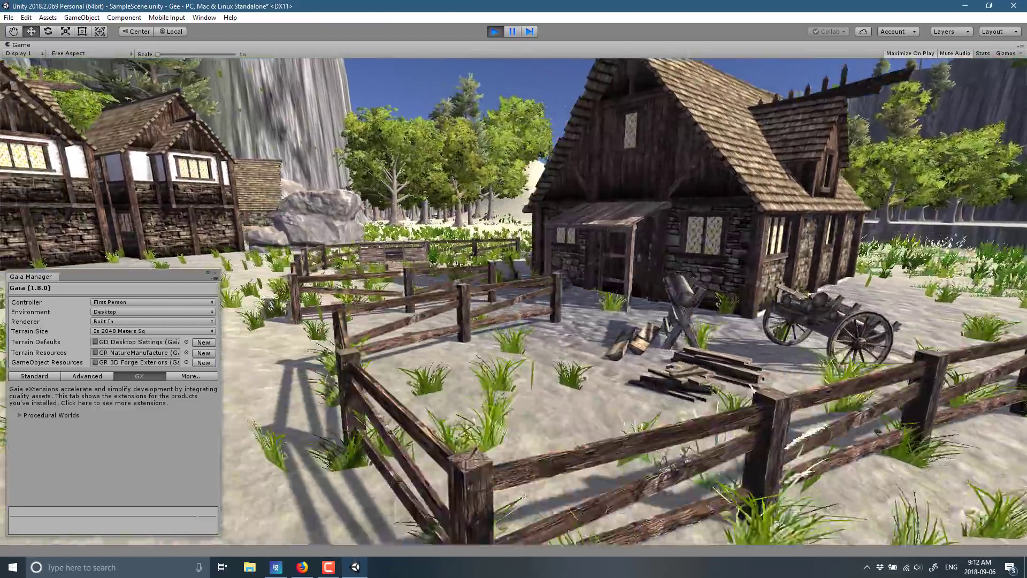
{"action": "key", "text": "w"}
{"action": "key", "text": "w"}
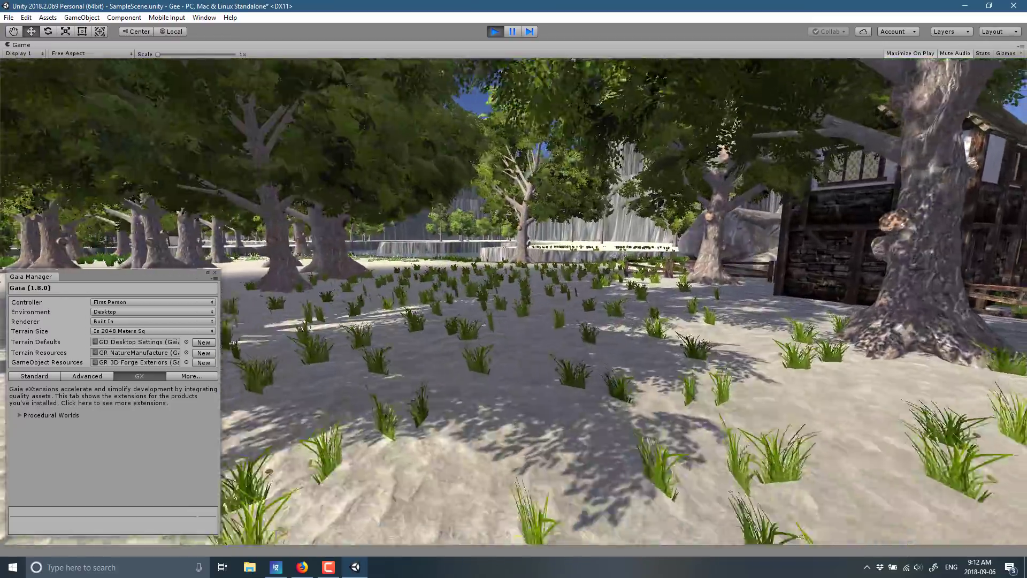
{"action": "key", "text": "w"}
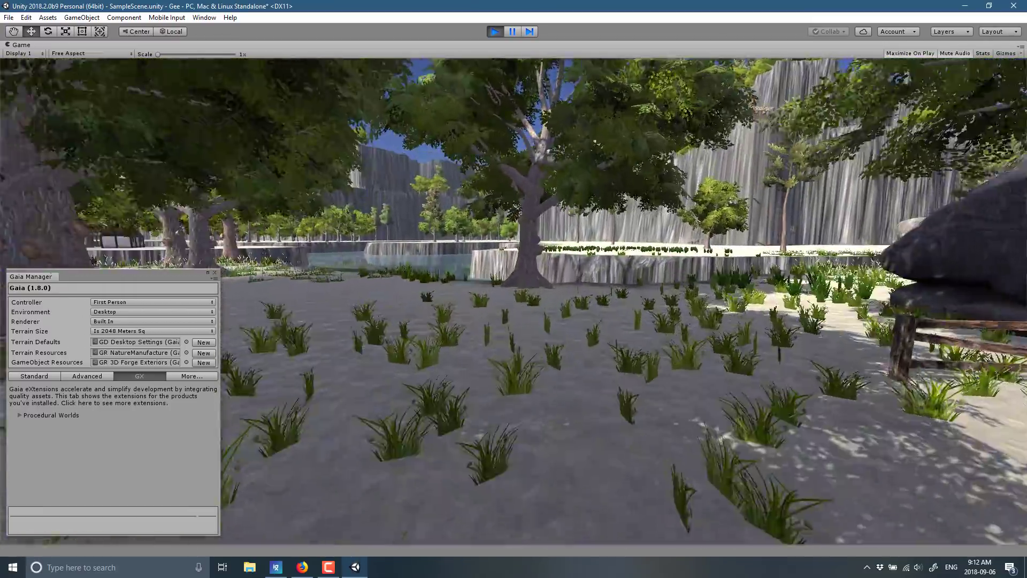
{"action": "key", "text": "w"}
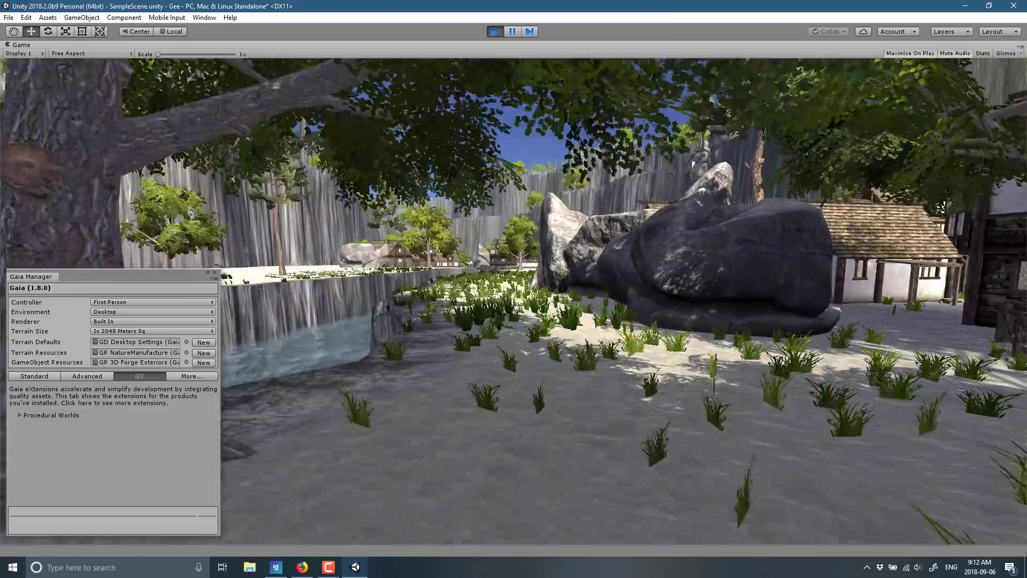
{"action": "key", "text": "w"}
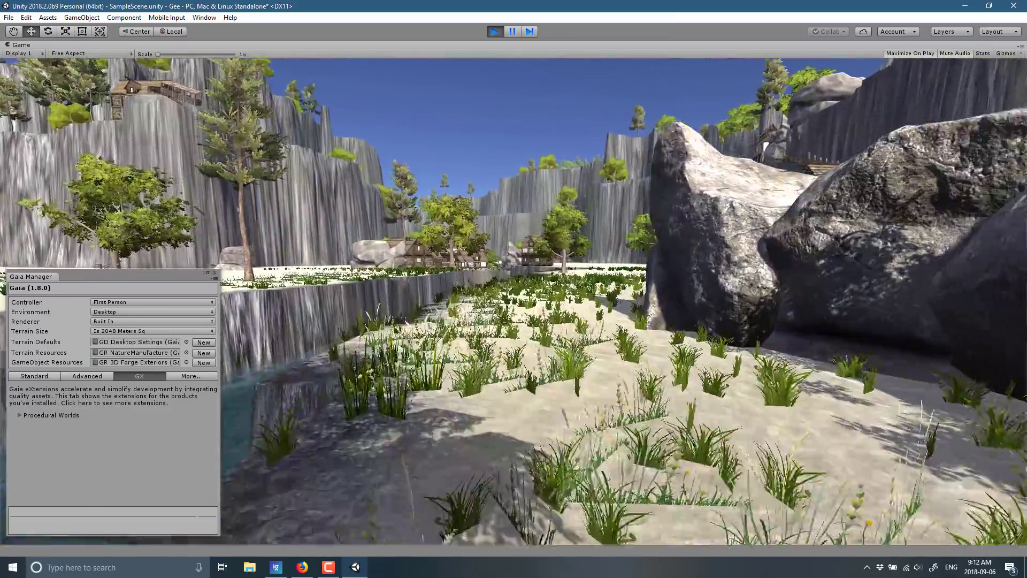
{"action": "key", "text": "w"}
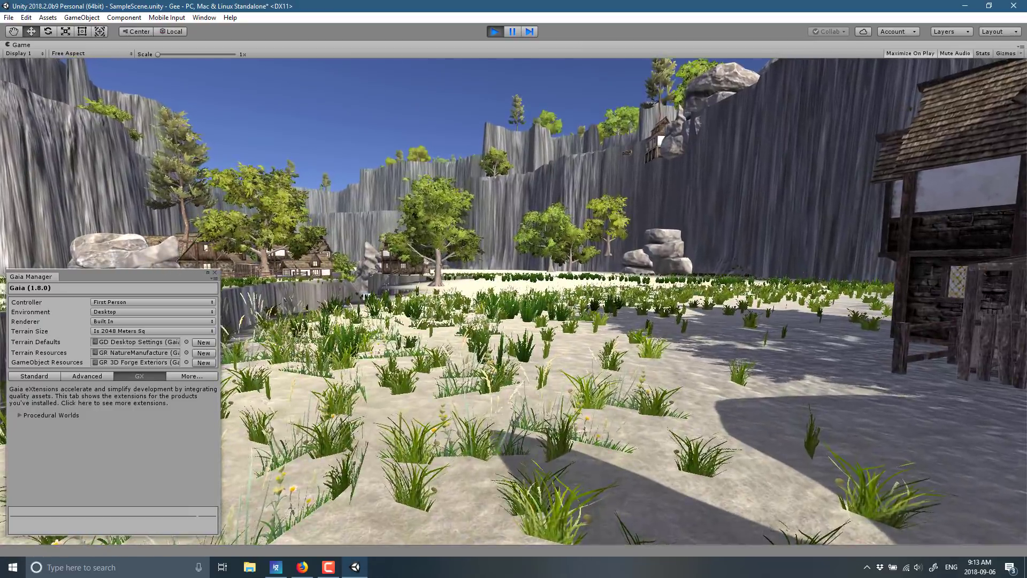
{"action": "key", "text": "Escape"}
{"action": "left_click", "coordinate": [493, 31]}
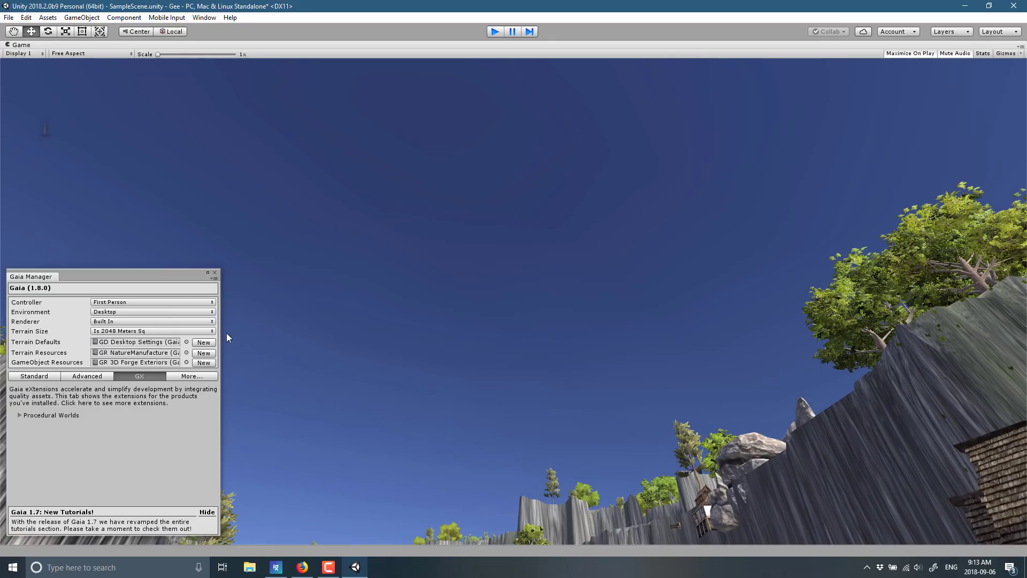
Show Gaia Manager's Partners & Extensions information and open the Gaia eXtensions (GX) web page in the browser.
{"action": "left_click", "coordinate": [179, 377]}
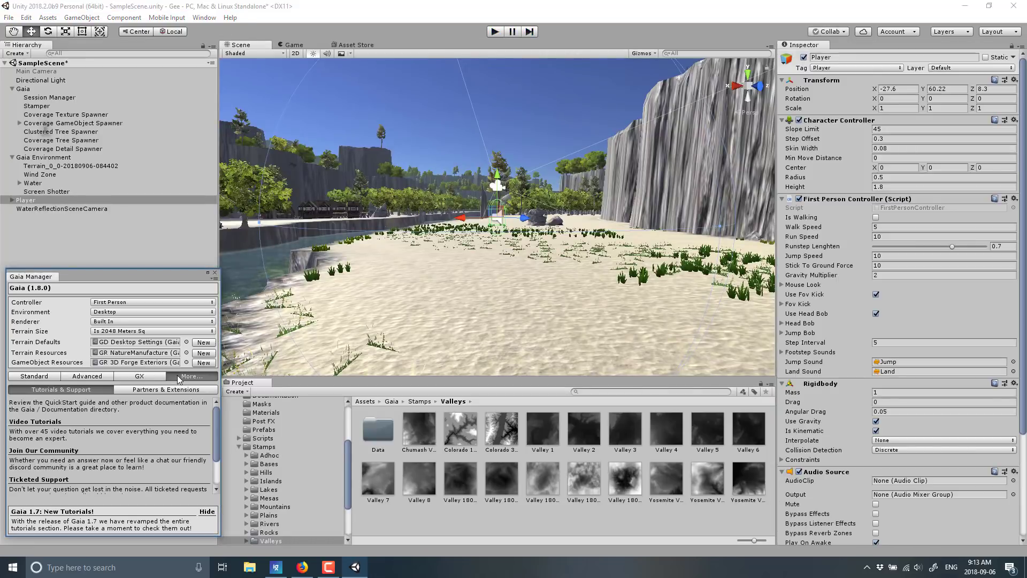
{"action": "left_click", "coordinate": [172, 390]}
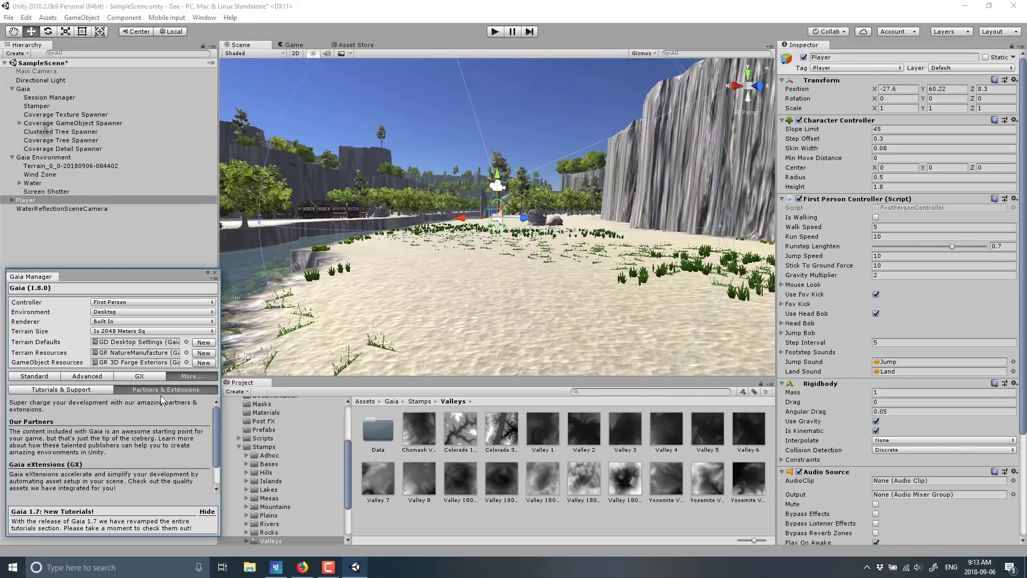
{"action": "left_click", "coordinate": [47, 465]}
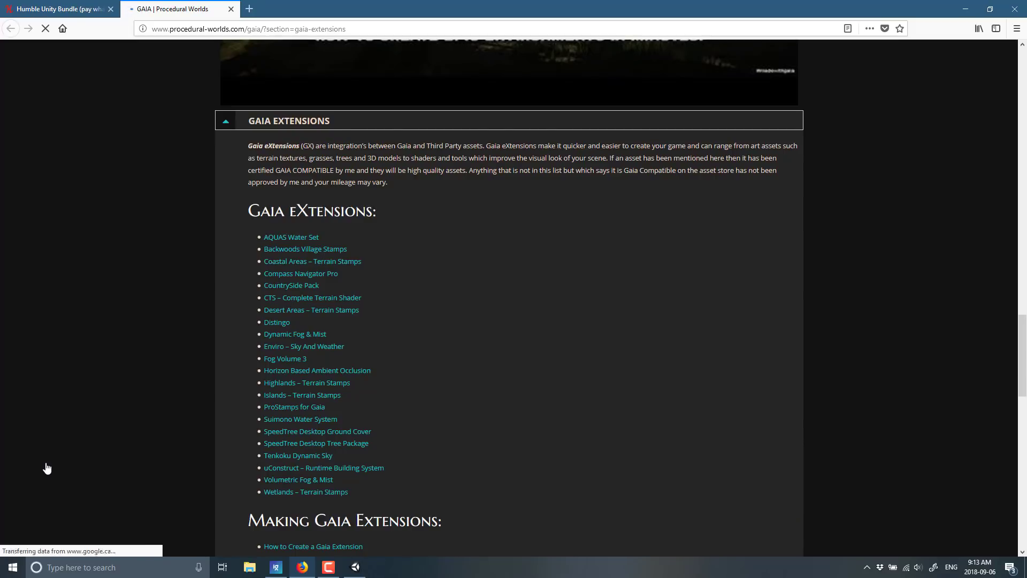
Enlarge the web page to 140% and look through the list of Gaia eXtensions and the extension-making section.
{"action": "scroll", "coordinate": [447, 384], "scroll_direction": "up", "scroll_amount": 4, "text": "ctrl"}
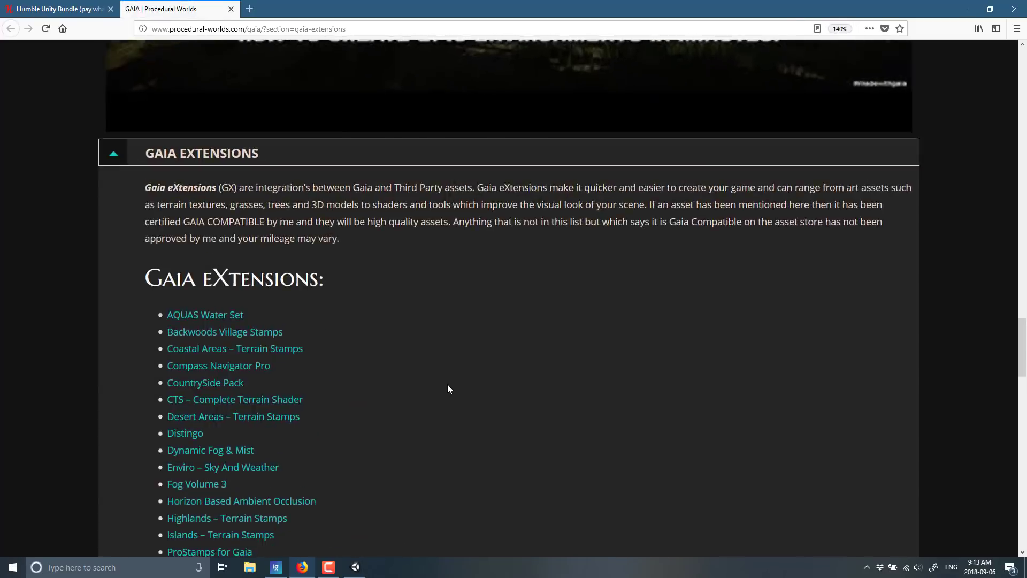
{"action": "scroll", "coordinate": [448, 385], "scroll_direction": "down", "scroll_amount": 3}
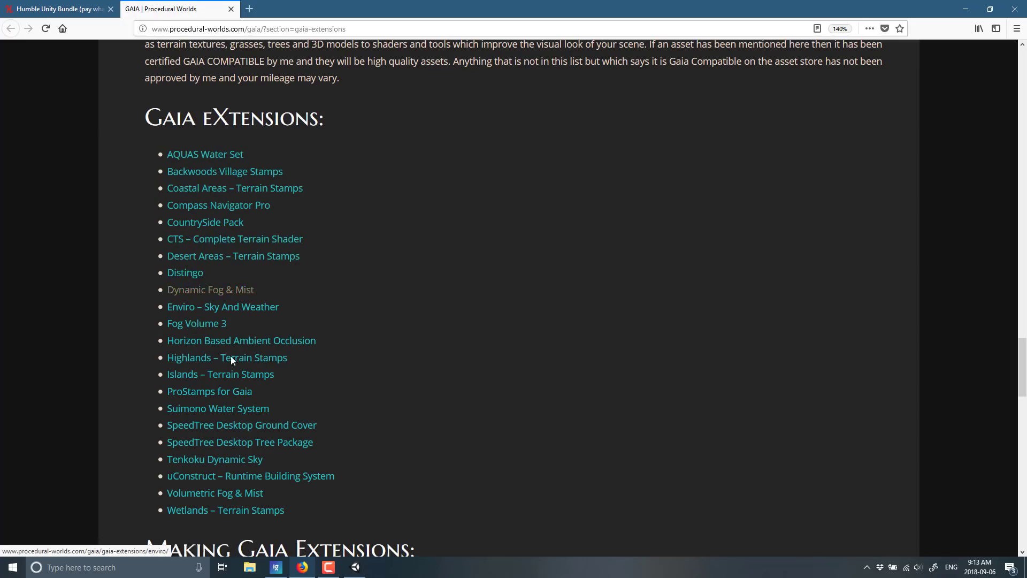
{"action": "scroll", "coordinate": [334, 383], "scroll_direction": "down", "scroll_amount": 2}
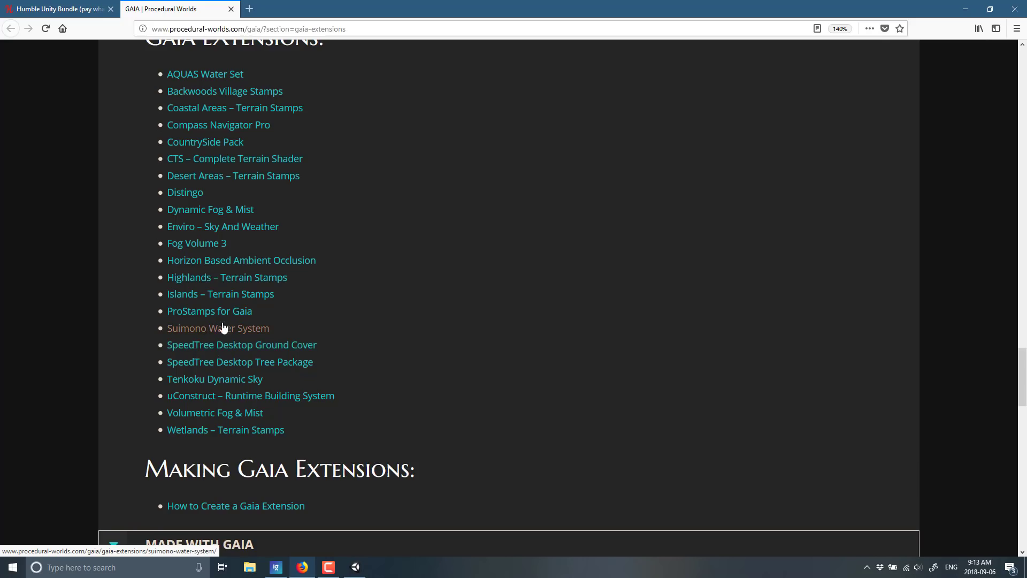
{"action": "scroll", "coordinate": [219, 315], "scroll_direction": "down", "scroll_amount": 2}
{"action": "scroll", "coordinate": [485, 310], "scroll_direction": "down", "scroll_amount": 2}
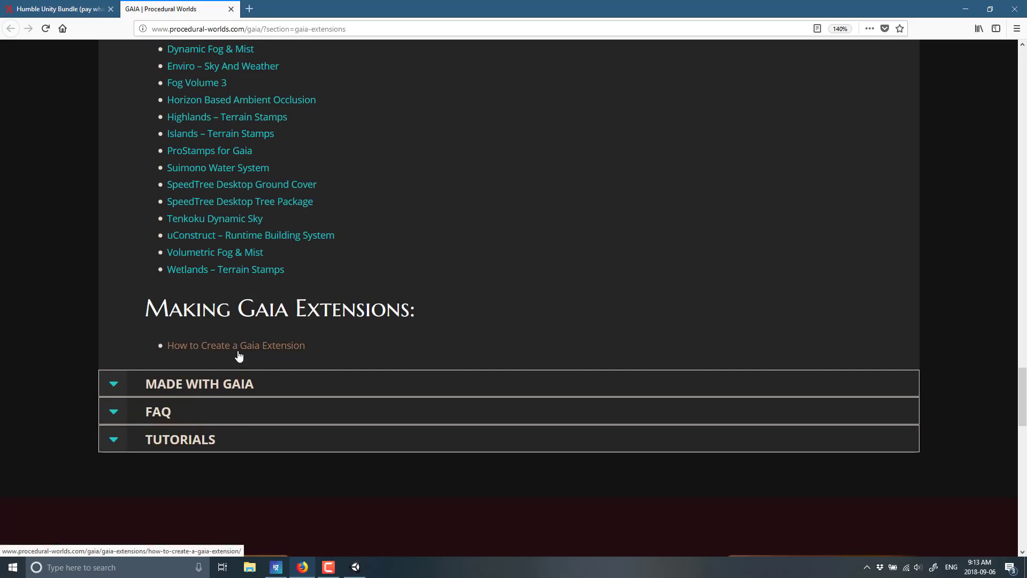
{"action": "scroll", "coordinate": [482, 319], "scroll_direction": "up", "scroll_amount": 6}
{"action": "scroll", "coordinate": [480, 319], "scroll_direction": "down", "scroll_amount": 6}
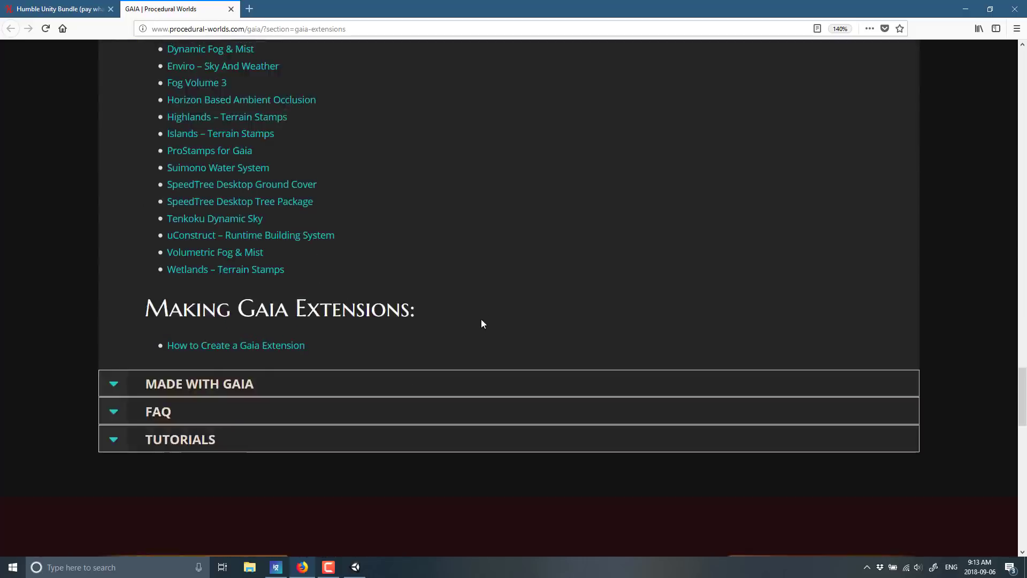
{"action": "scroll", "coordinate": [398, 283], "scroll_direction": "up", "scroll_amount": 8}
{"action": "scroll", "coordinate": [321, 289], "scroll_direction": "down", "scroll_amount": 10}
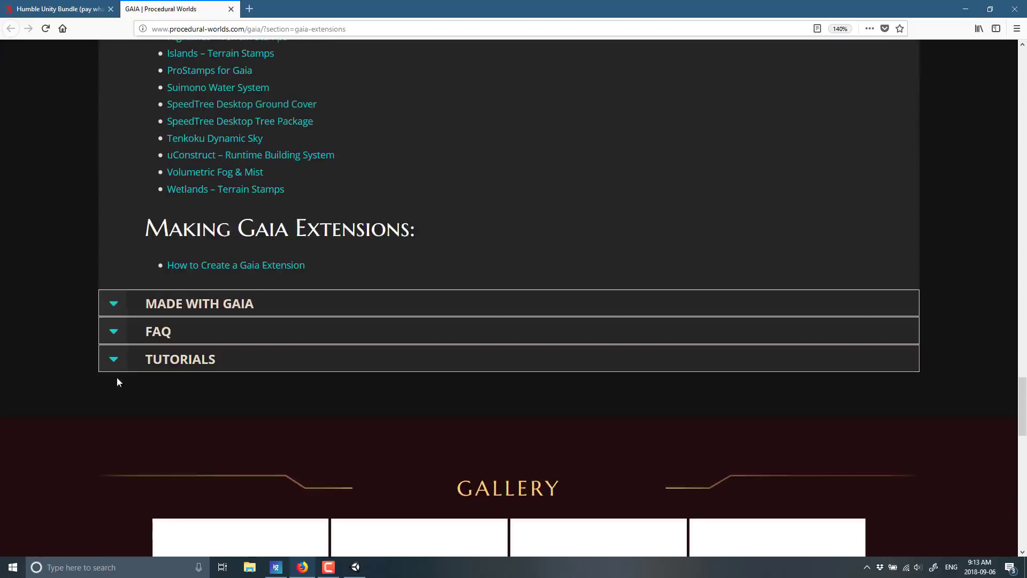
Expand the Tutorials section, look through its stamping, terrain utility and spawning topics, and switch to the Gaia title image.
{"action": "left_click", "coordinate": [113, 359]}
{"action": "scroll", "coordinate": [380, 297], "scroll_direction": "down", "scroll_amount": 10}
{"action": "scroll", "coordinate": [394, 281], "scroll_direction": "up", "scroll_amount": 8}
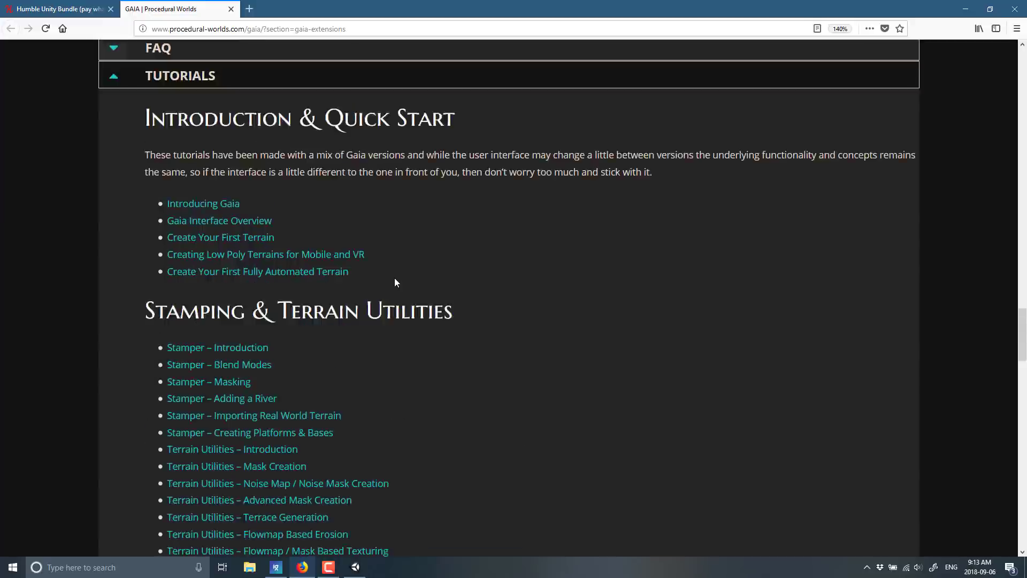
{"action": "scroll", "coordinate": [394, 282], "scroll_direction": "down", "scroll_amount": 4}
{"action": "scroll", "coordinate": [394, 283], "scroll_direction": "down", "scroll_amount": 2}
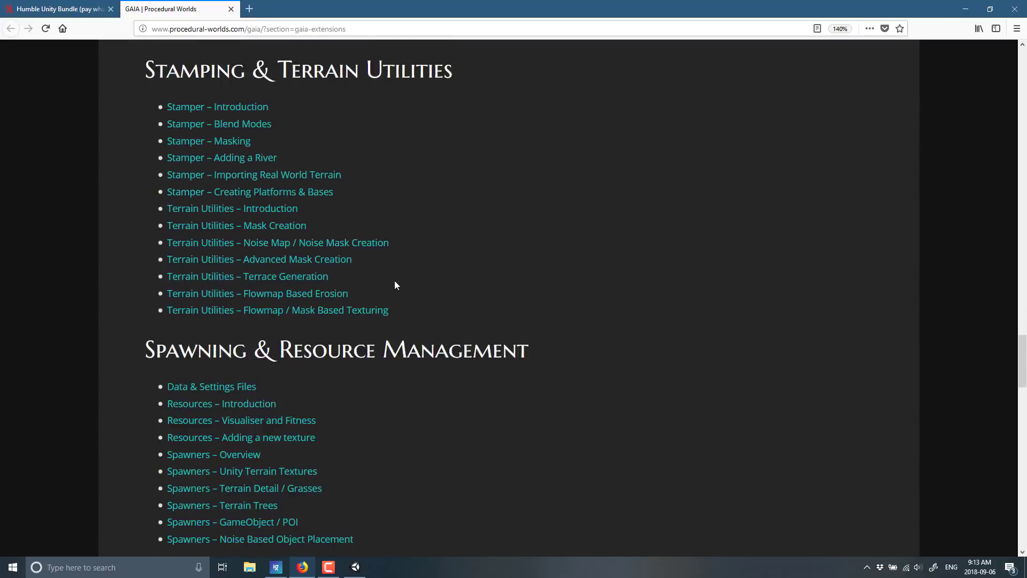
{"action": "scroll", "coordinate": [394, 284], "scroll_direction": "down", "scroll_amount": 2}
{"action": "left_click", "coordinate": [277, 569]}
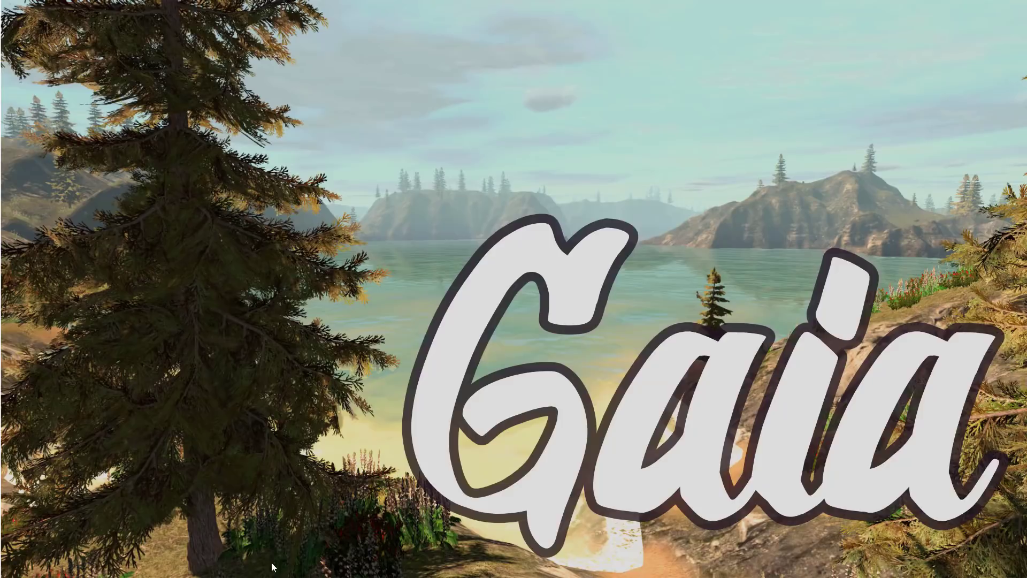